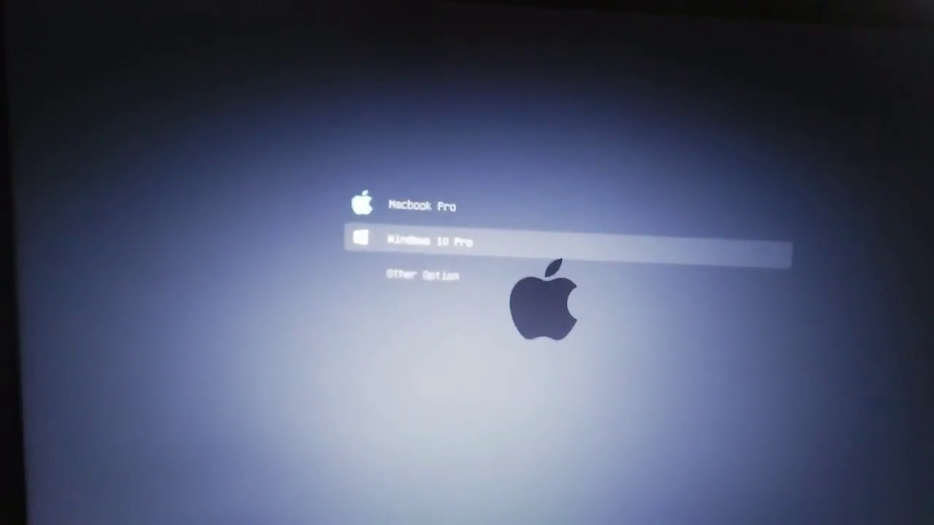
Boot the computer from the Macbook Pro entry of the boot menu
key(Up)
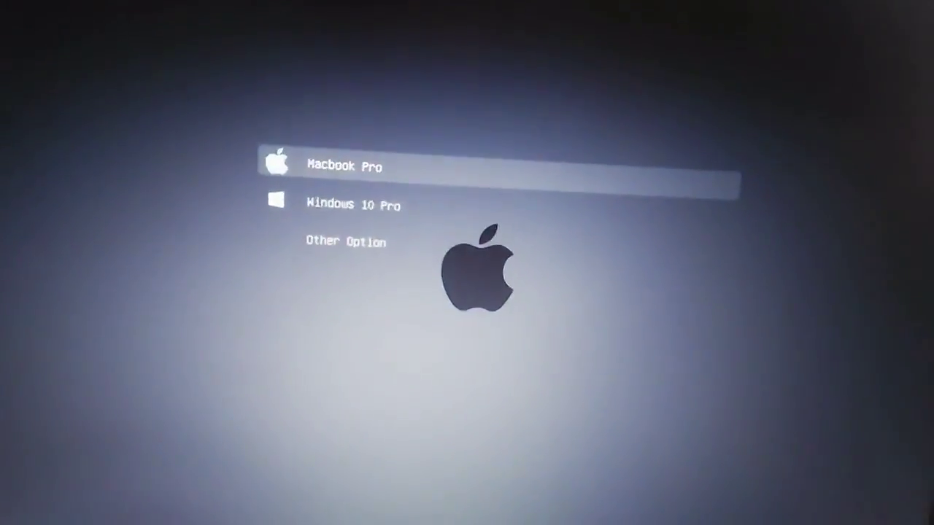
key(Return)
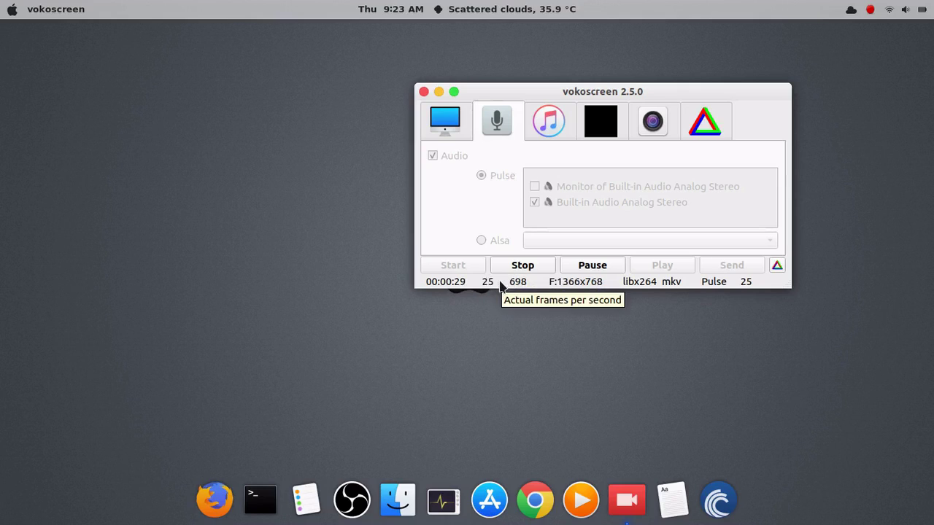
Minimize the vokoscreen window and launch the Firefox web browser
click(438, 92)
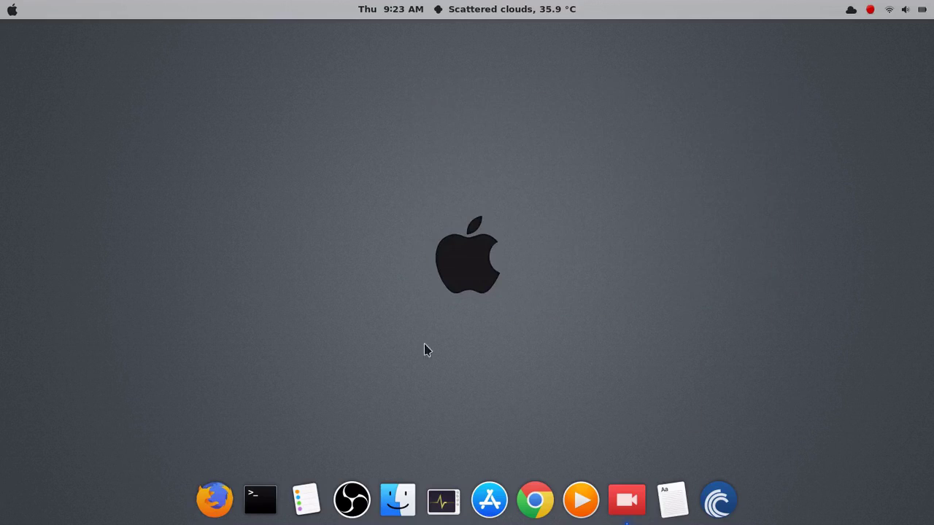
click(215, 499)
click(891, 9)
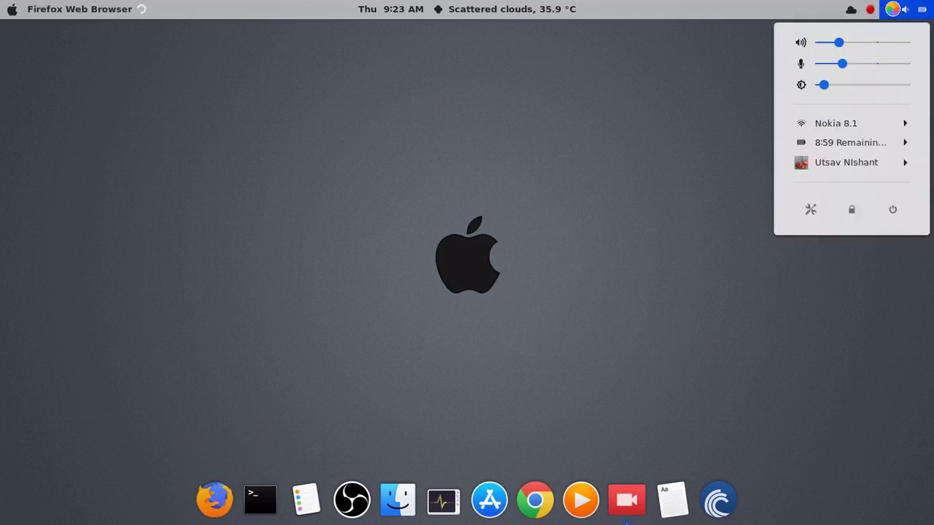
click(894, 9)
click(893, 9)
click(894, 9)
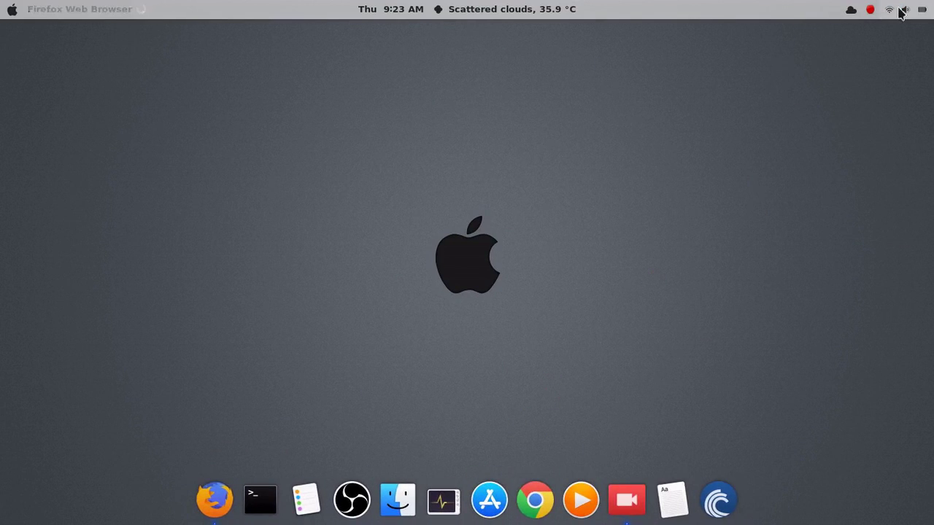
click(13, 8)
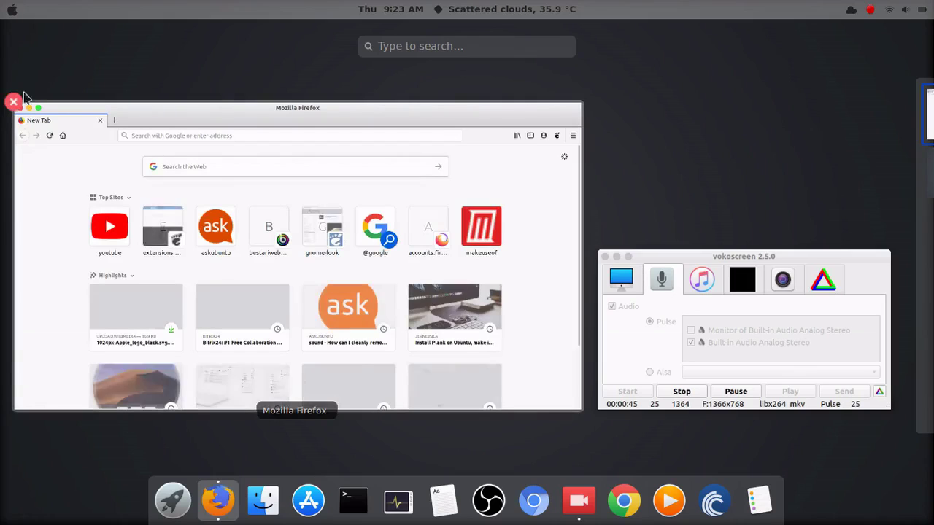
click(13, 16)
Check the installed Ubuntu version in the About details of the system settings, and close Settings
click(905, 9)
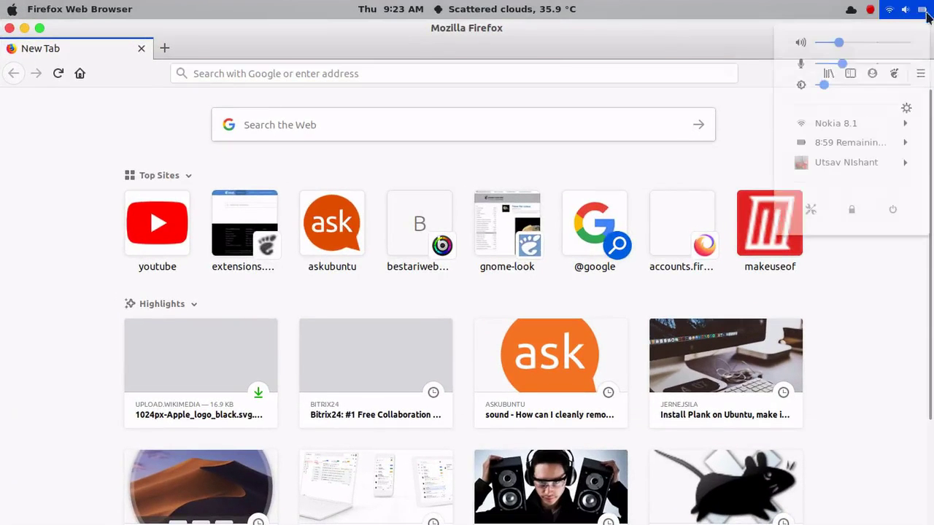
click(811, 211)
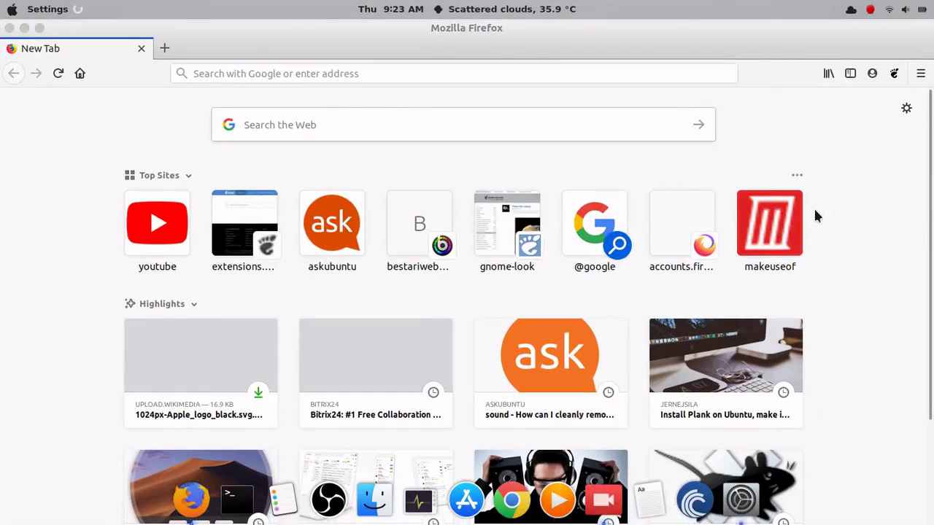
scroll(251, 292, down, 1)
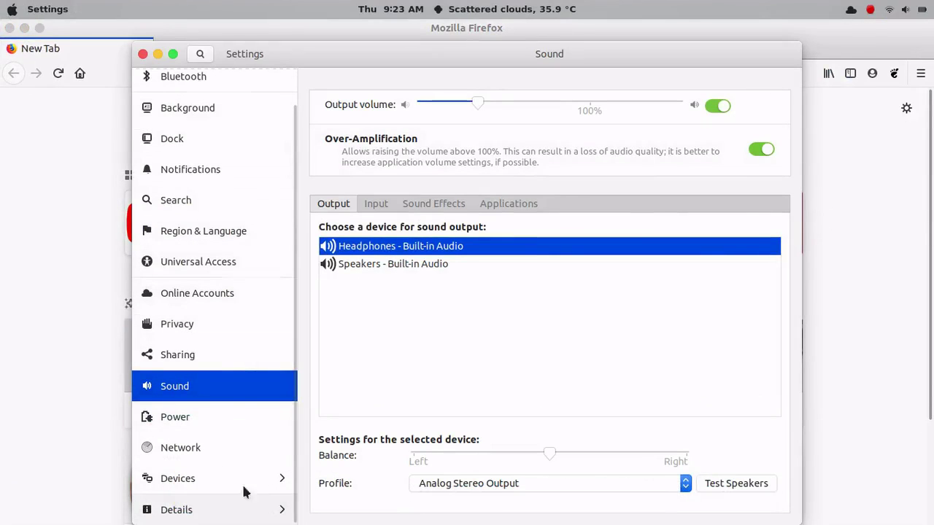
click(219, 510)
drag(504, 269, 638, 276)
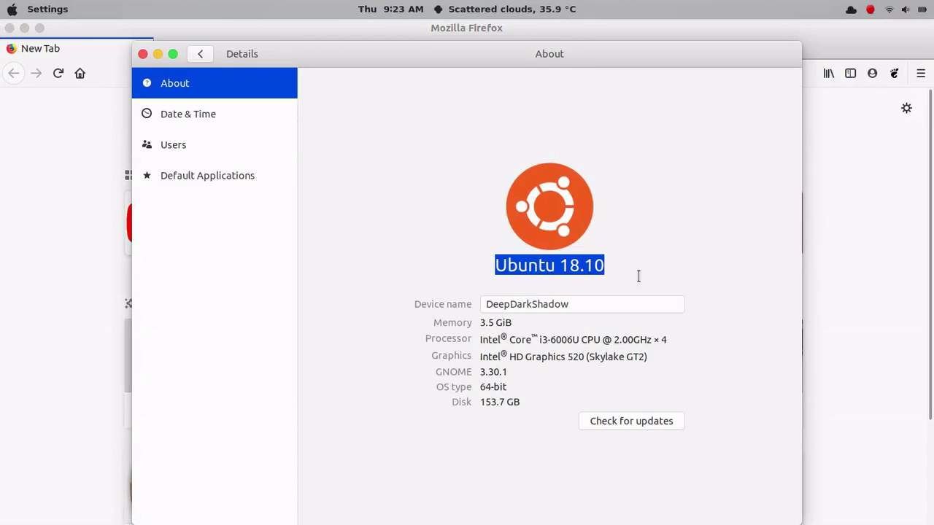
click(142, 55)
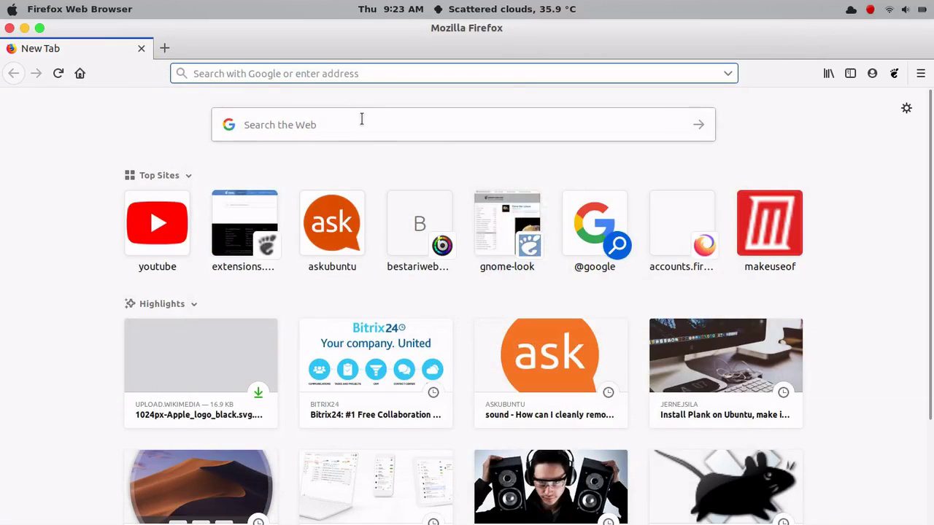
Search the web for "grub" in Firefox
click(24, 28)
click(227, 495)
click(314, 74)
text(grub)
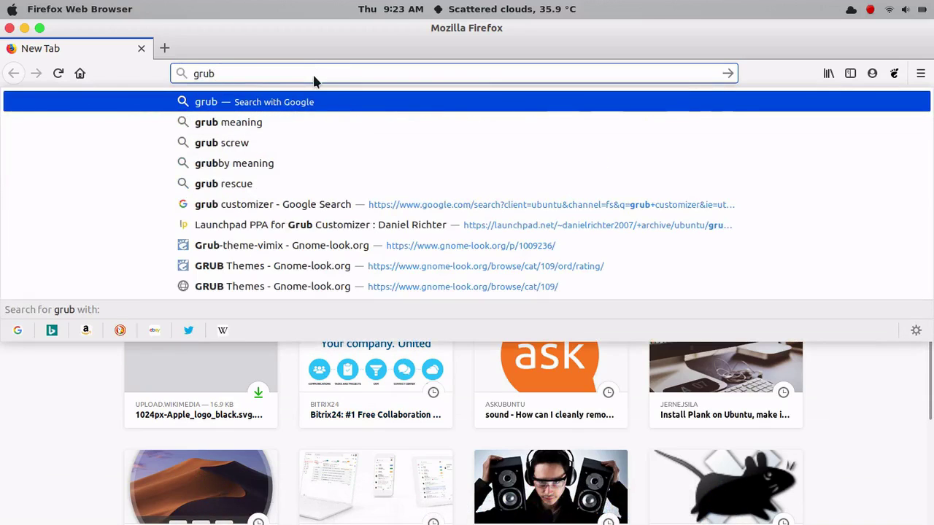
key(Return)
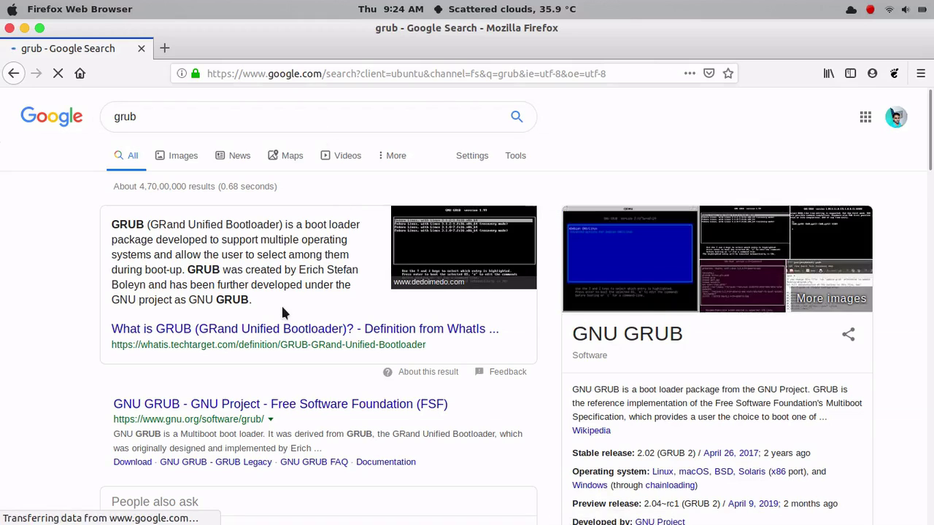
Open the GNU GRUB project page from the search results and look through its introduction
scroll(283, 305, down, 3)
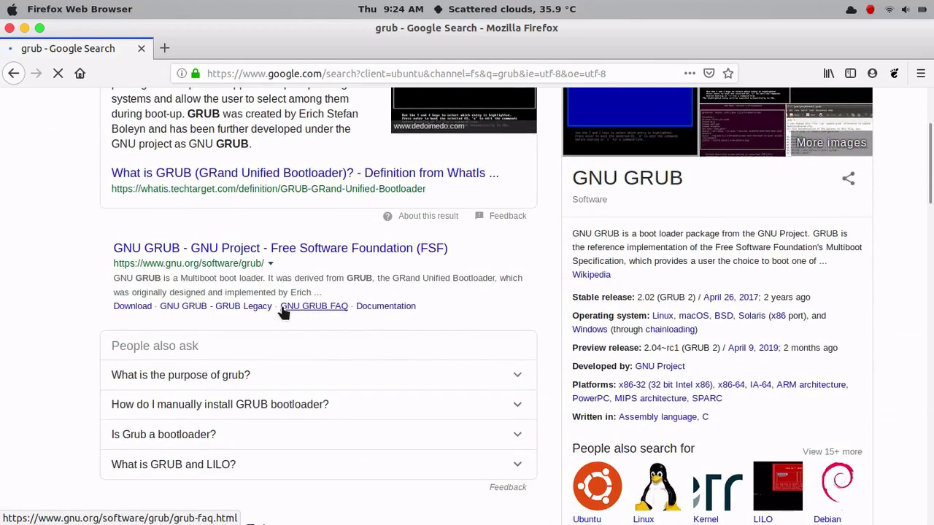
click(251, 249)
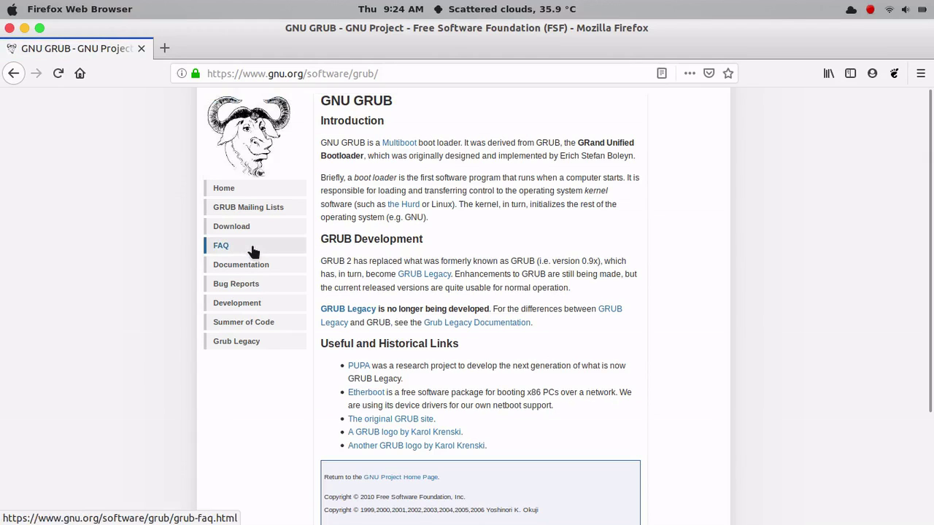
scroll(309, 287, down, 4)
scroll(309, 288, up, 4)
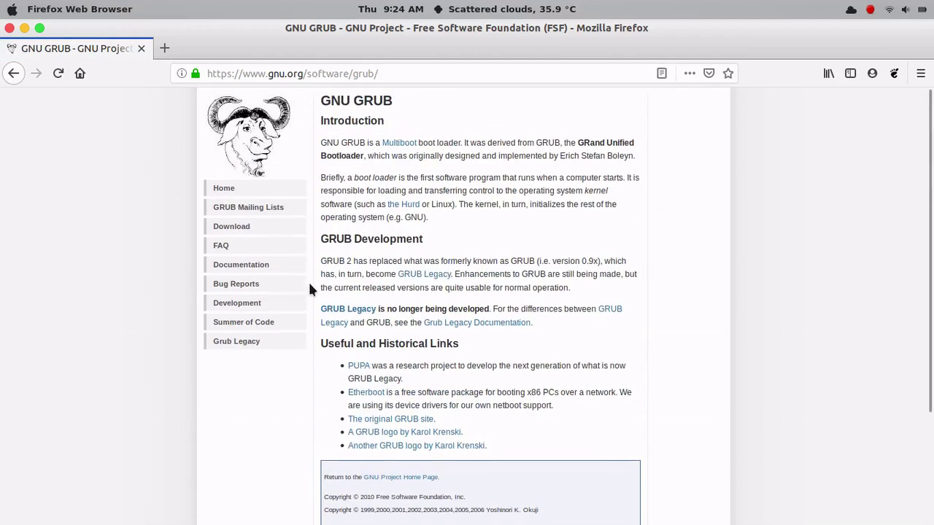
Open a new browser tab and close the GNU GRUB page
click(158, 47)
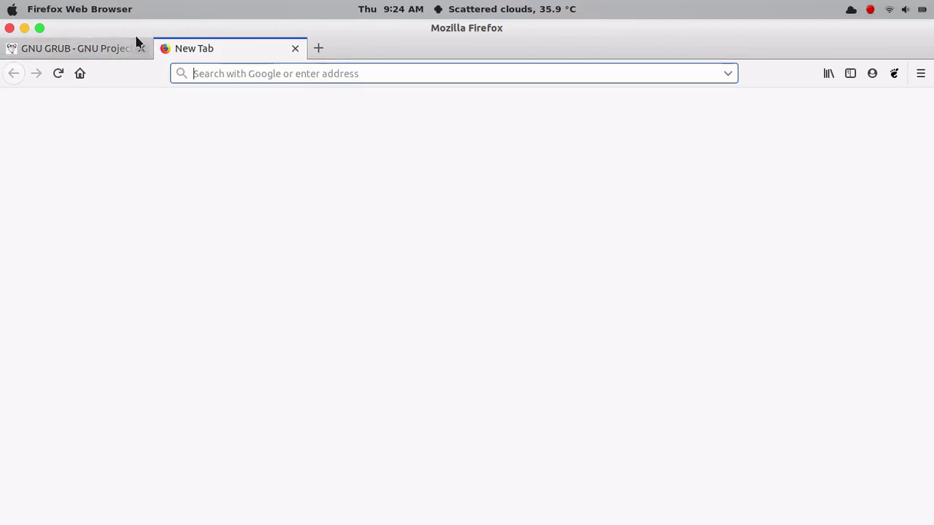
click(142, 52)
click(142, 50)
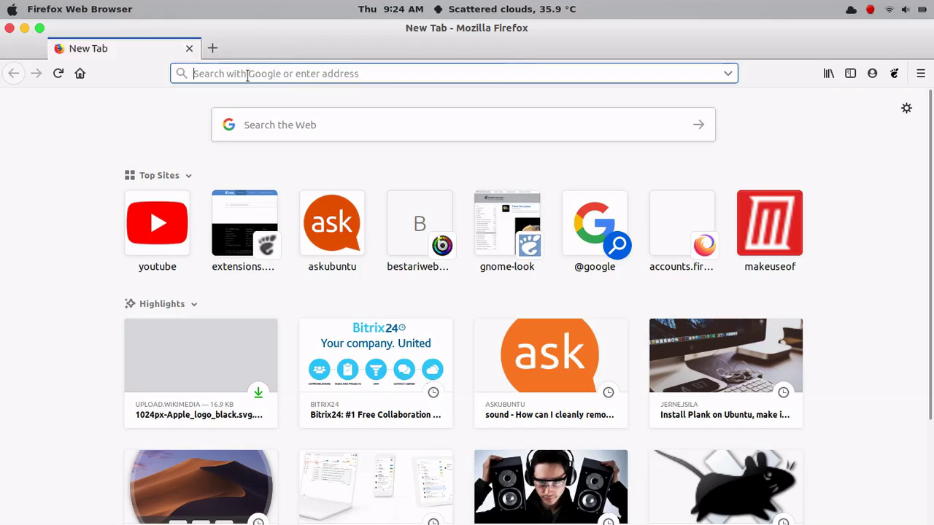
click(869, 9)
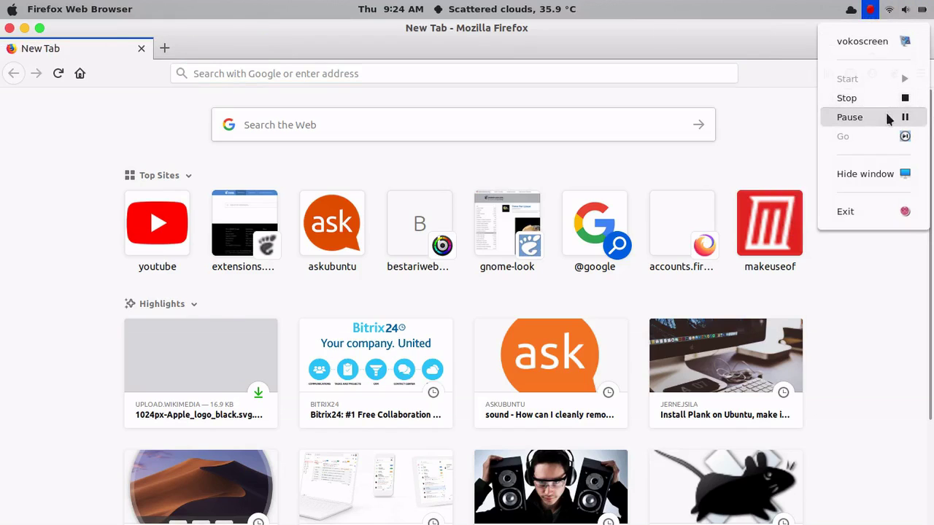
click(885, 117)
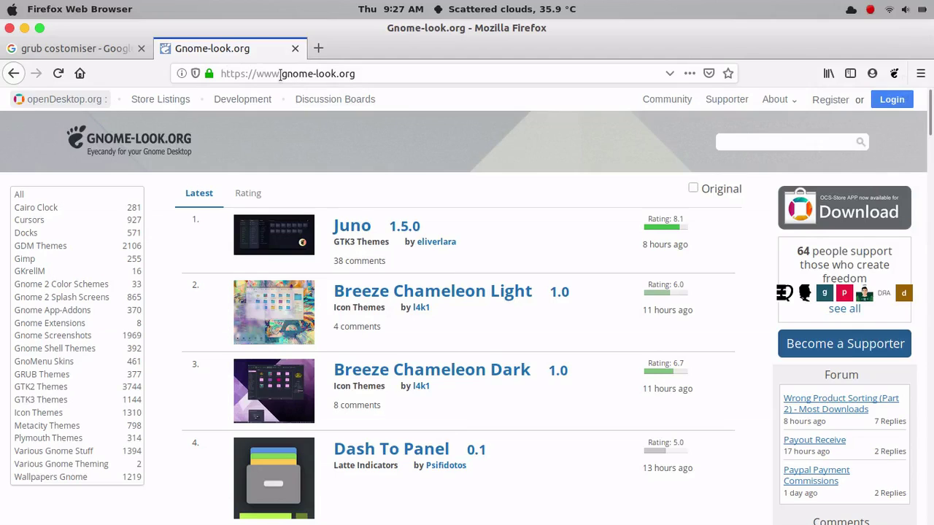
Open the GRUB Themes category on gnome-look.org
drag(280, 74, 384, 74)
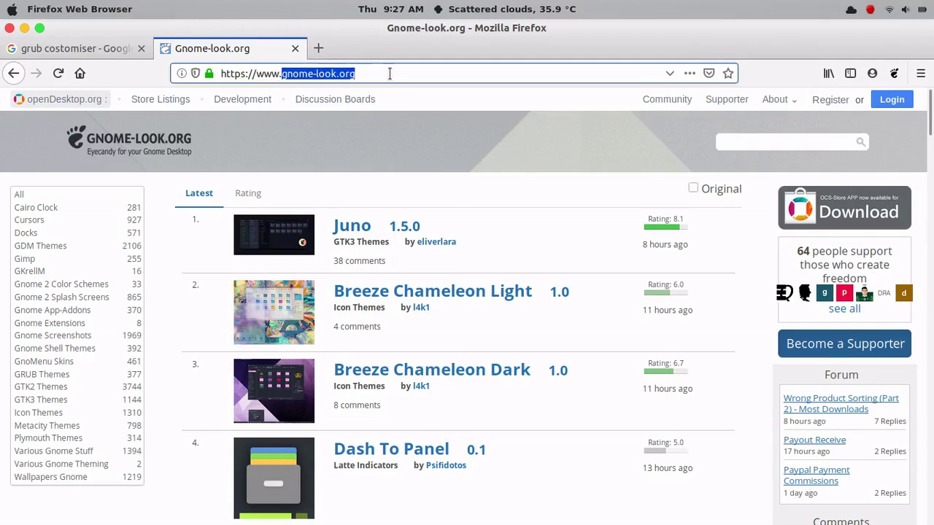
click(420, 138)
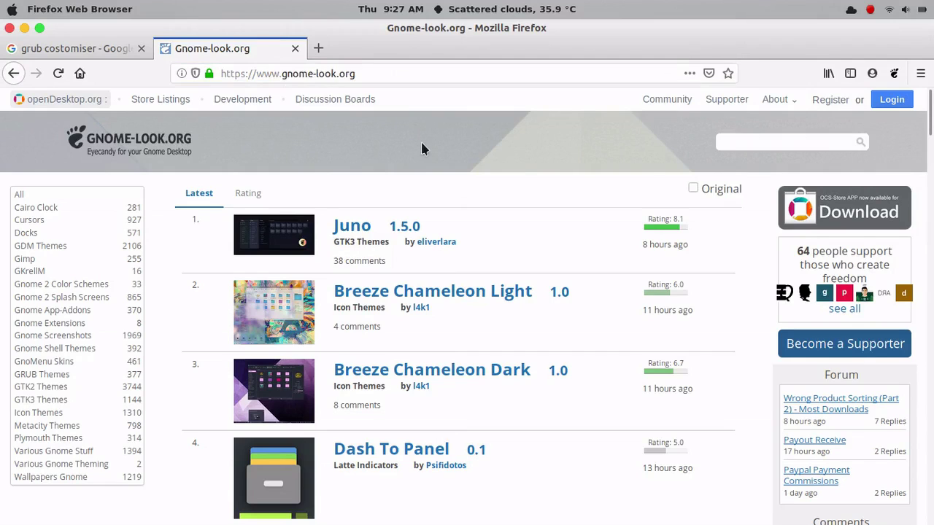
scroll(59, 301, down, 1)
scroll(59, 302, down, 5)
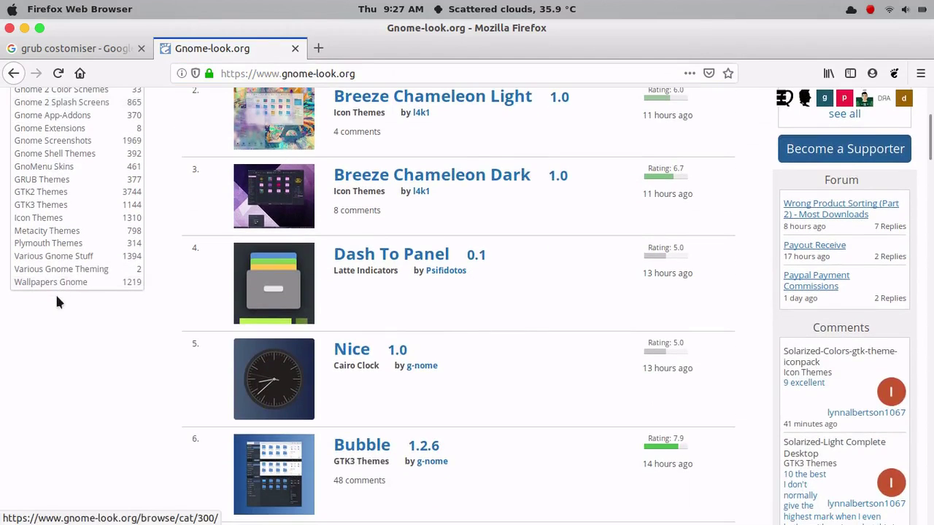
click(77, 183)
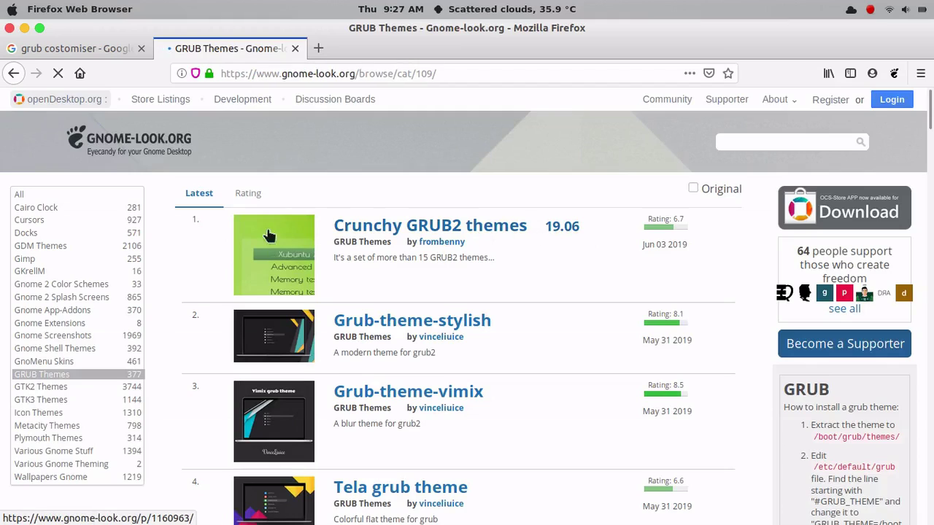
Compare the latest and top-rated GRUB themes, leaving the list sorted by rating
click(250, 196)
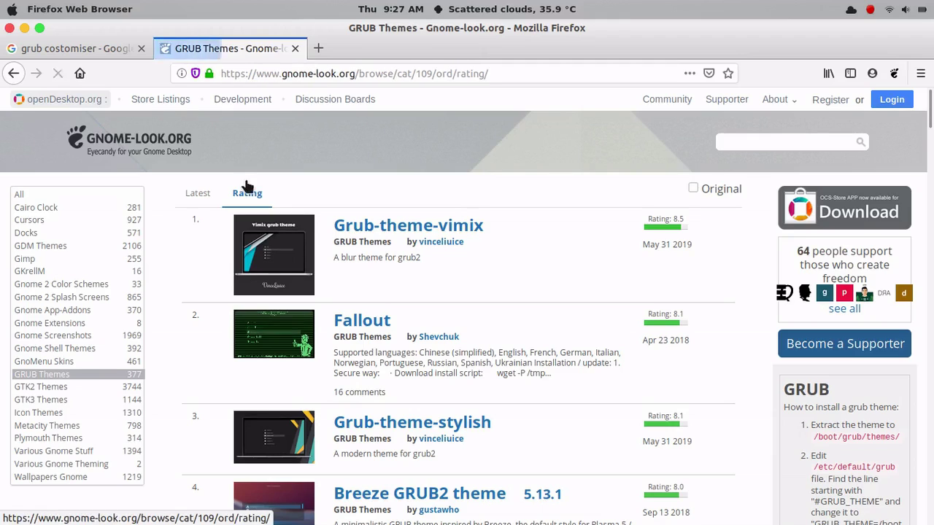
click(198, 193)
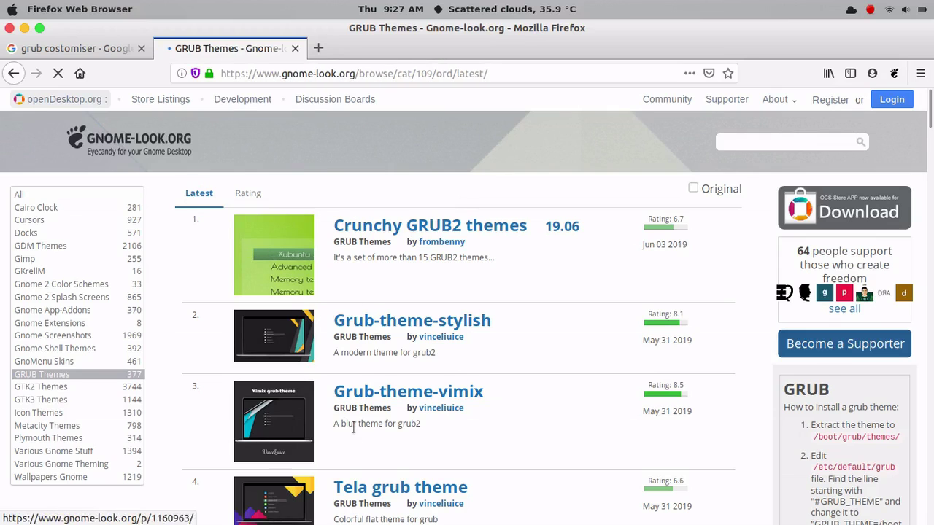
scroll(357, 386, down, 3)
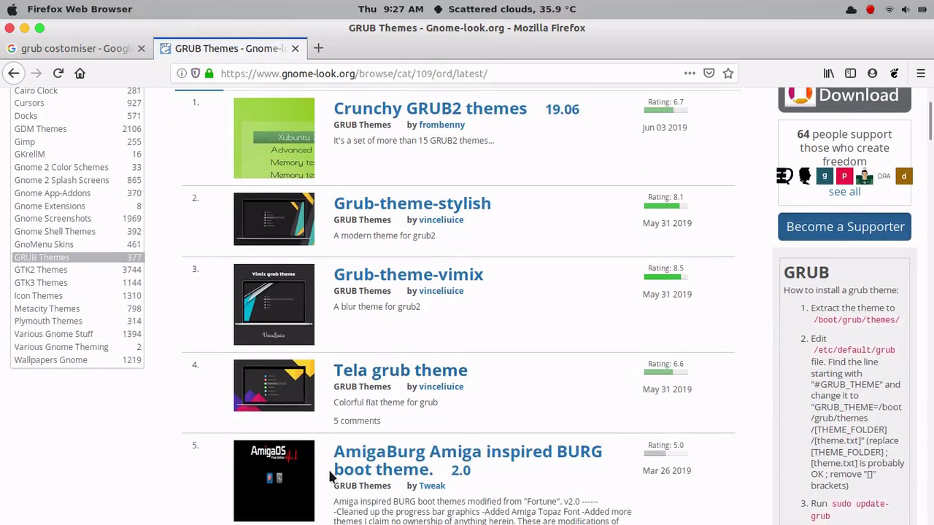
scroll(330, 473, up, 3)
click(253, 198)
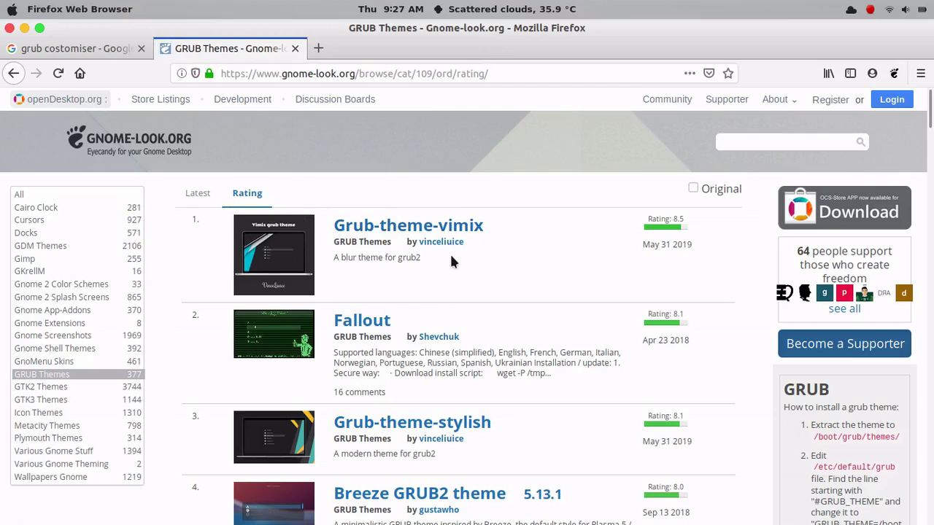
Open the Grub-theme-vimix page and show its downloadable files
click(369, 234)
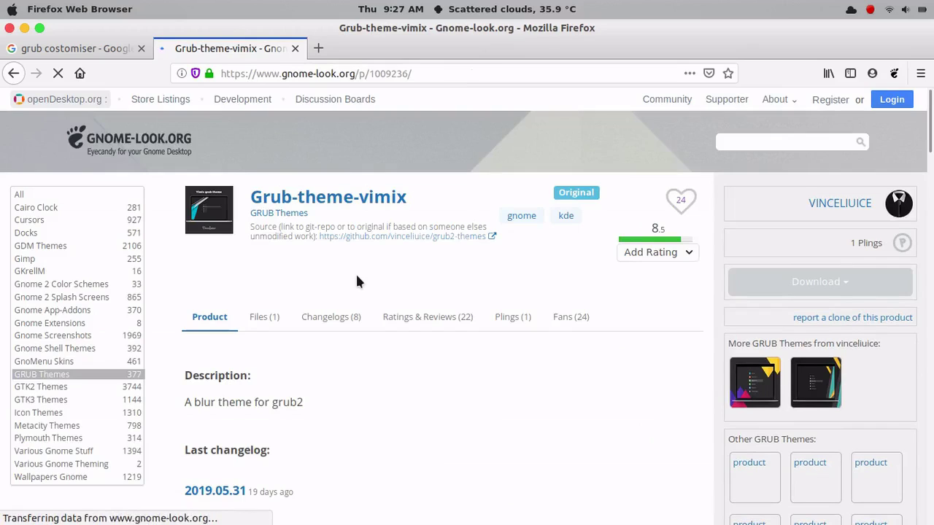
click(268, 321)
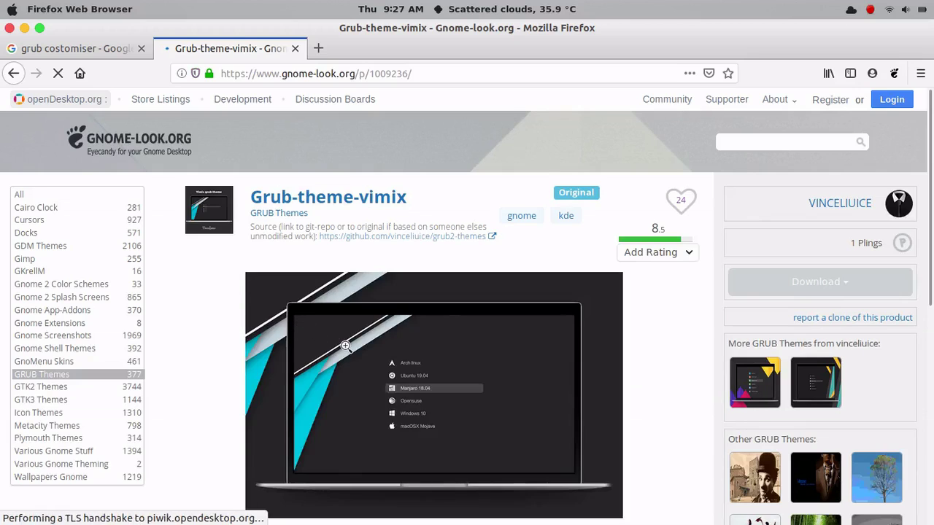
scroll(344, 342, down, 5)
scroll(344, 352, down, 2)
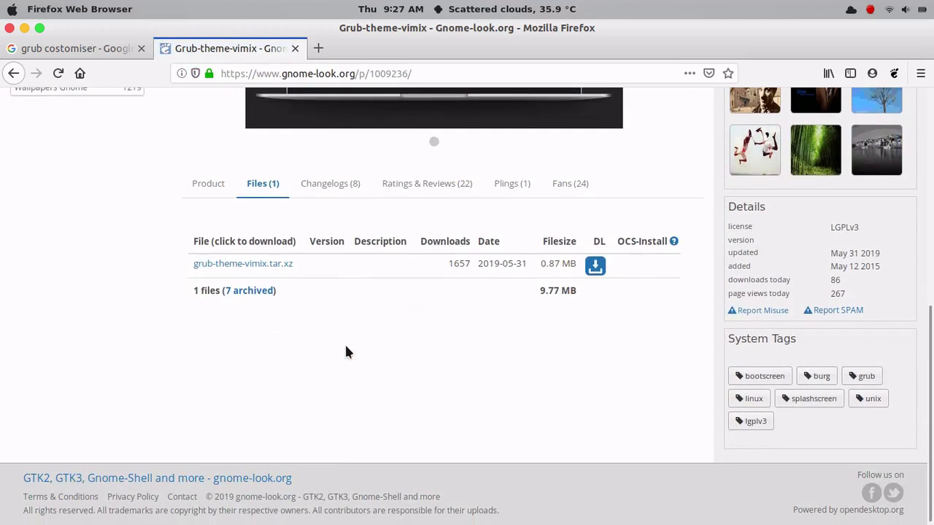
Download grub-theme-vimix.tar.xz, saving the file to disk, and show the browser's recent downloads
click(270, 265)
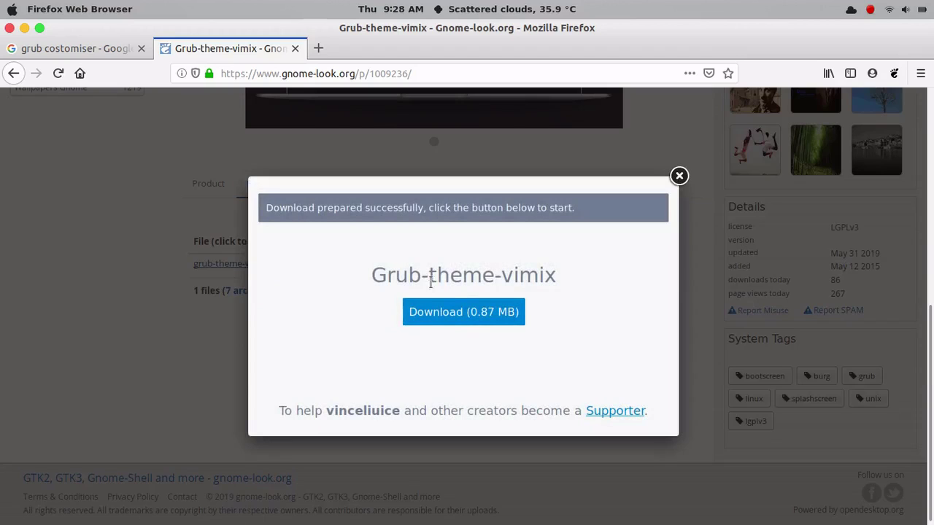
click(452, 311)
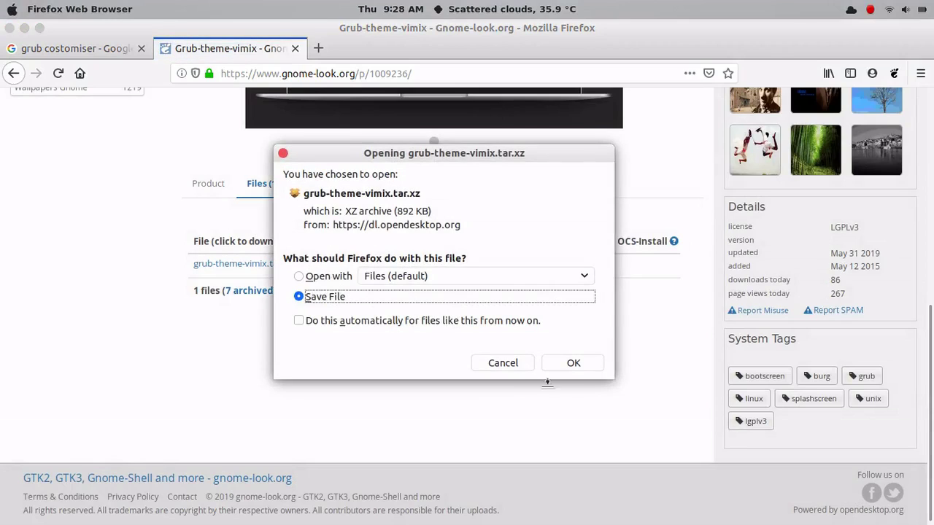
click(585, 364)
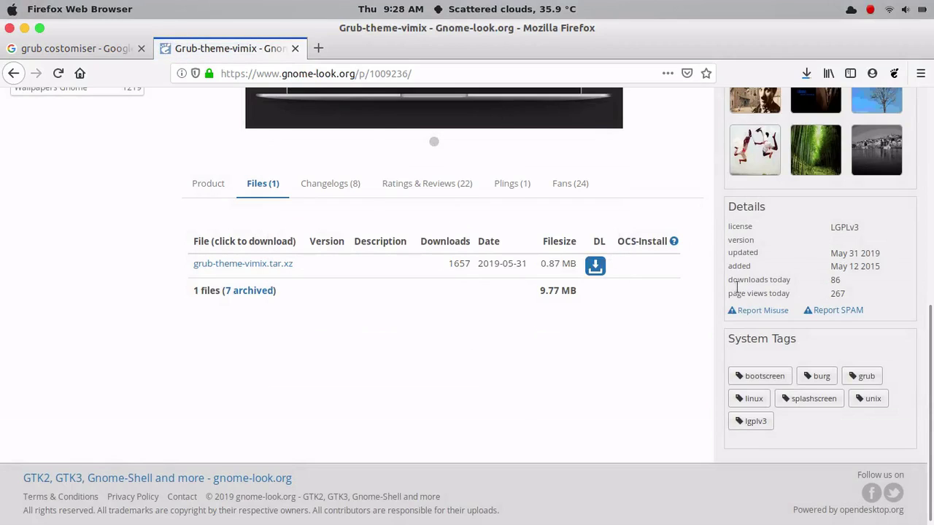
click(810, 71)
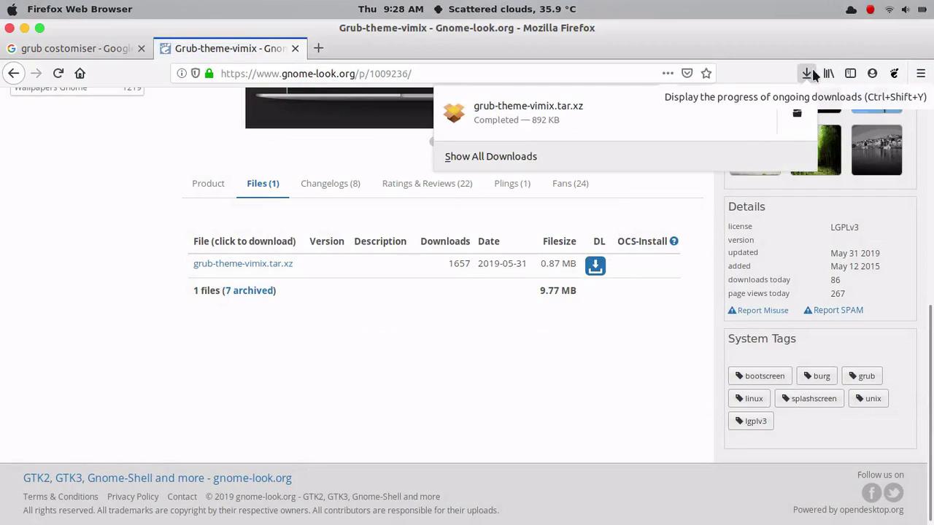
Close the downloads list and view the preview image on the Grub-theme-vimix page
click(810, 71)
scroll(528, 333, up, 6)
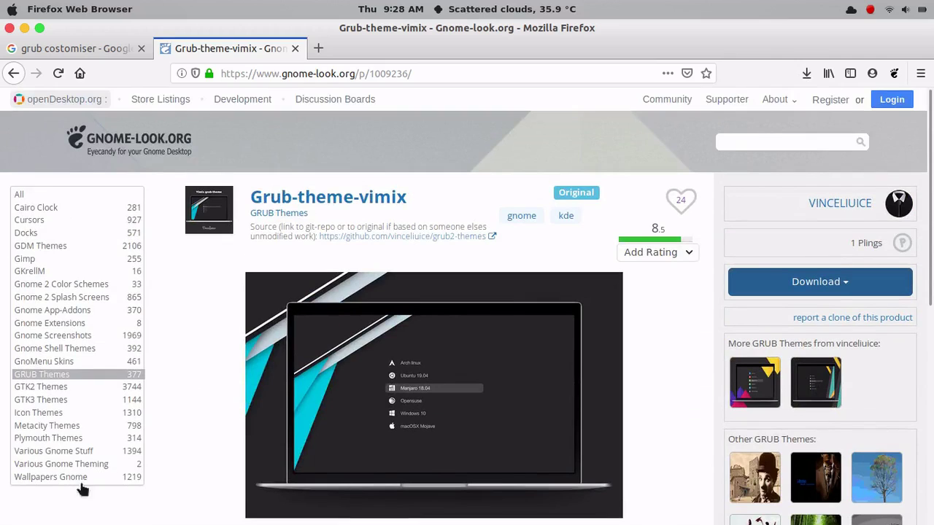
click(419, 379)
click(417, 317)
Minimize the browser, switch to the file manager and move 1024px-Apple_logo_black.svg.png from Downloads to the trash
click(24, 28)
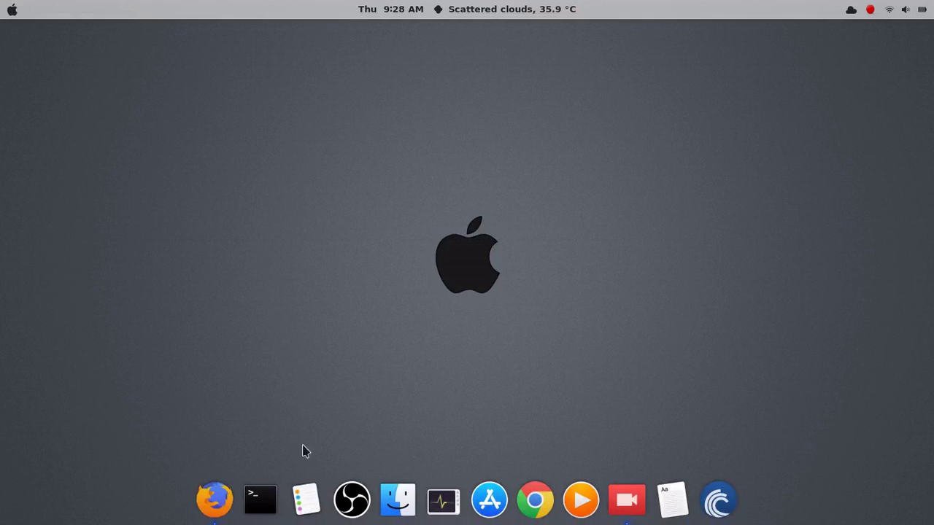
click(394, 496)
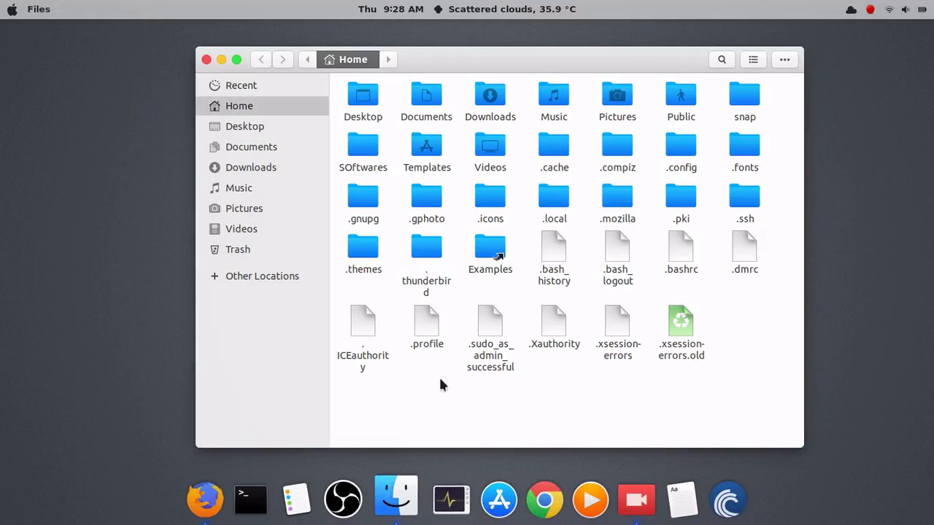
click(236, 168)
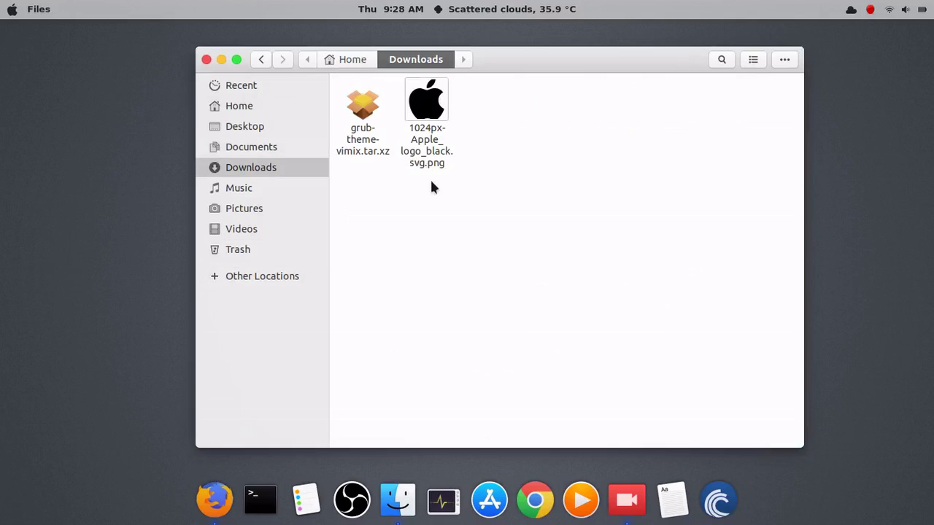
right_click(429, 141)
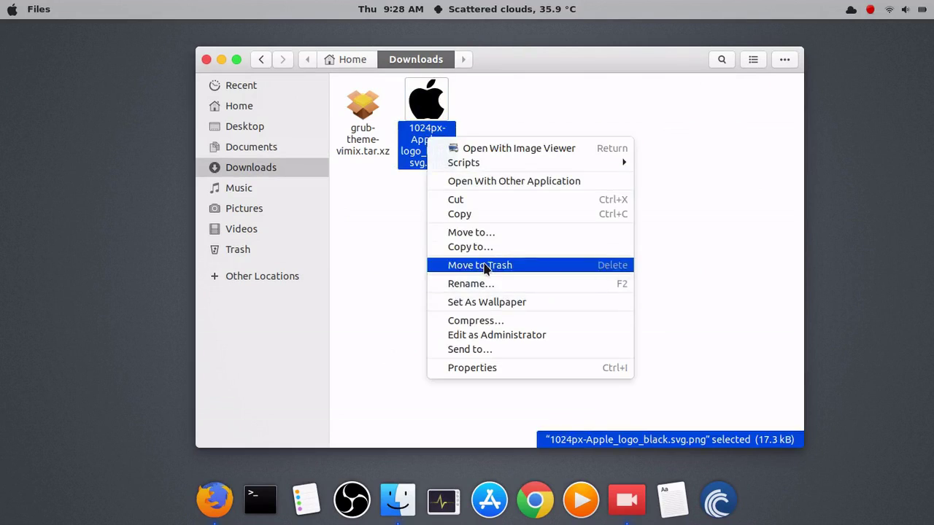
click(481, 265)
Extract grub-theme-vimix.tar.xz into the Downloads folder
right_click(366, 120)
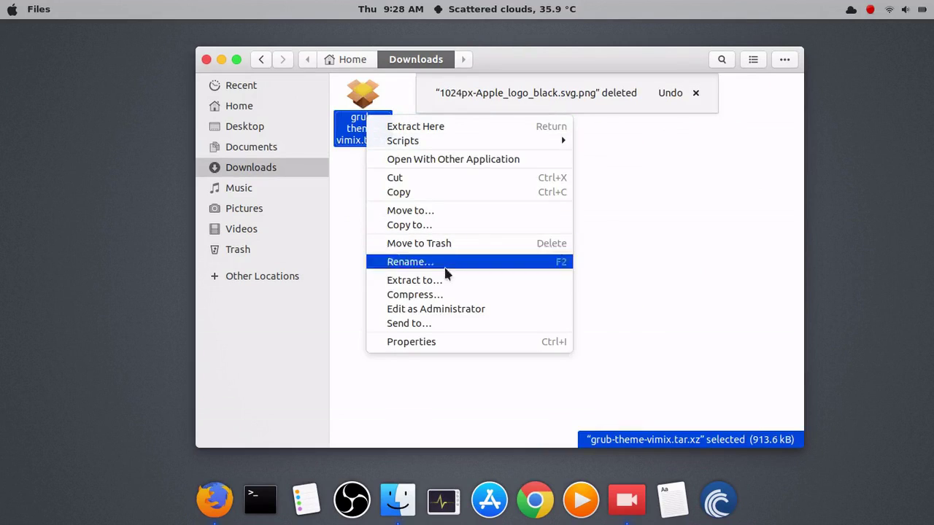
click(448, 287)
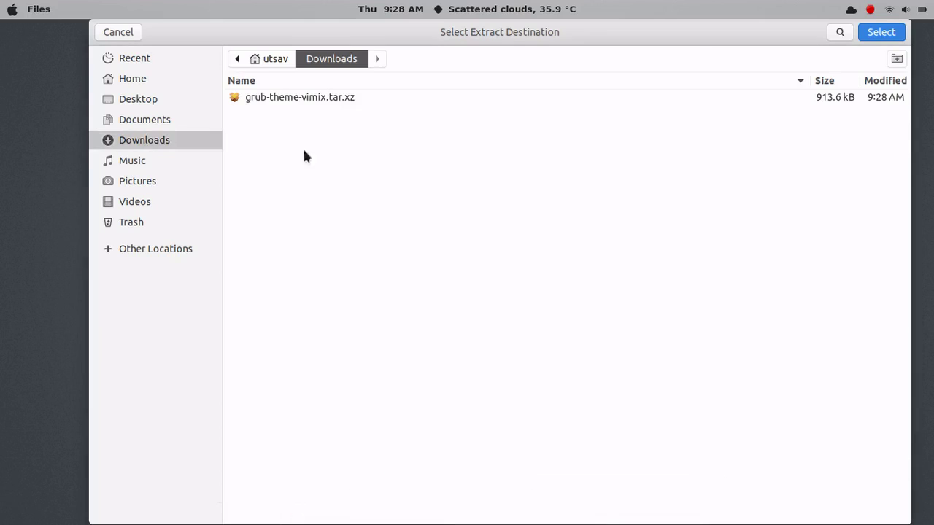
click(874, 36)
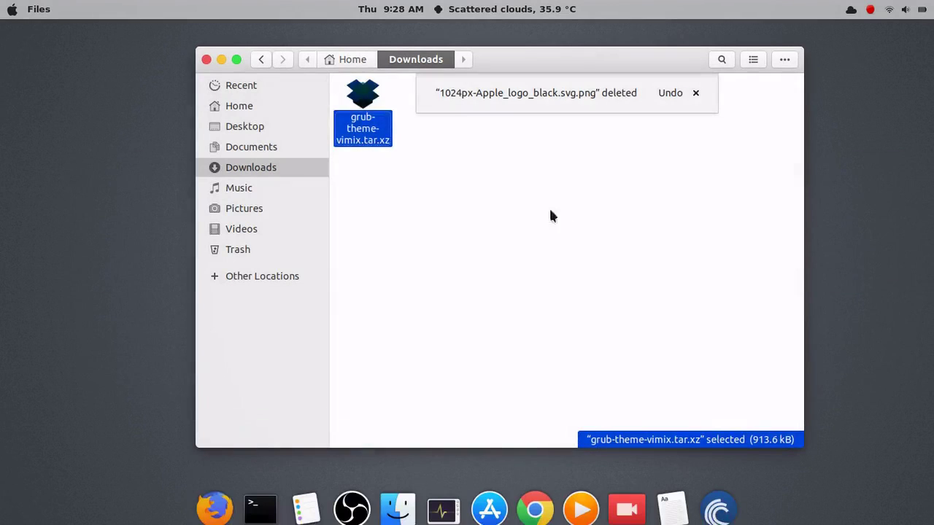
Open the extracted grub-theme-vimix folder
click(363, 121)
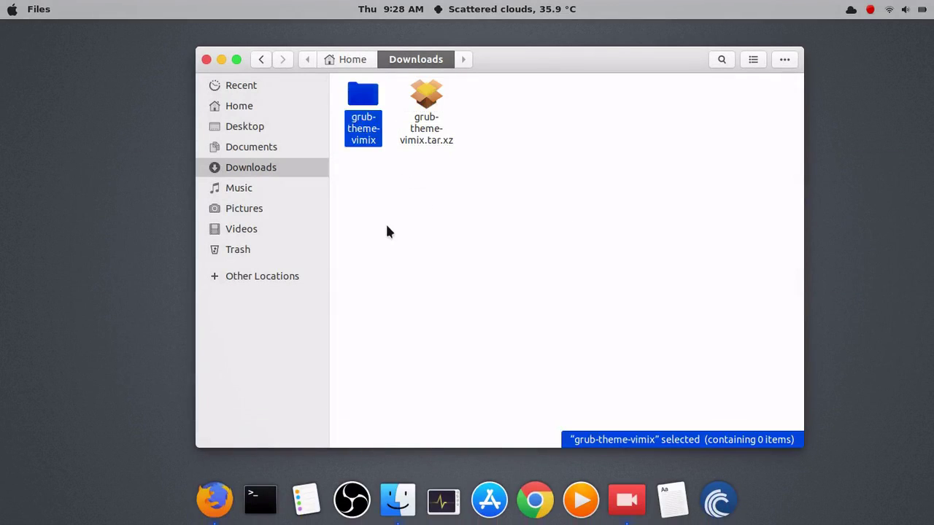
click(386, 223)
click(371, 137)
key(Return)
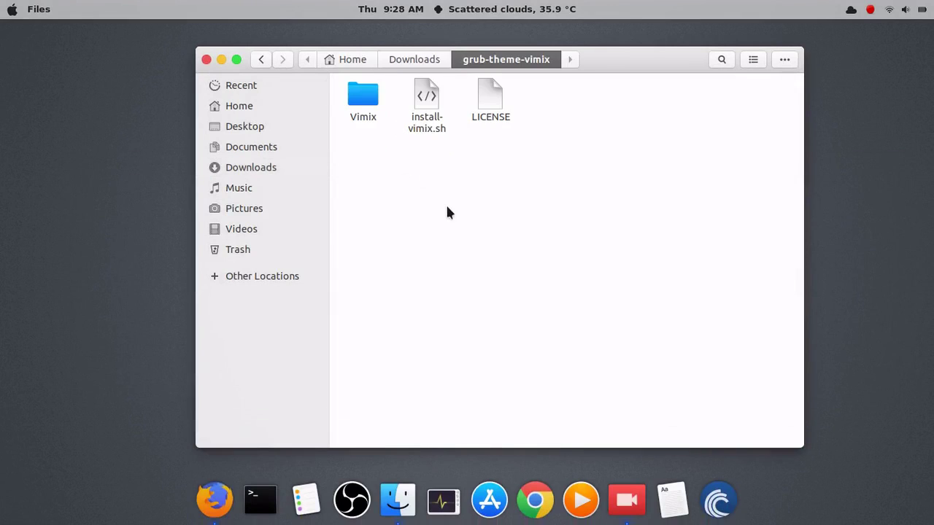
click(262, 59)
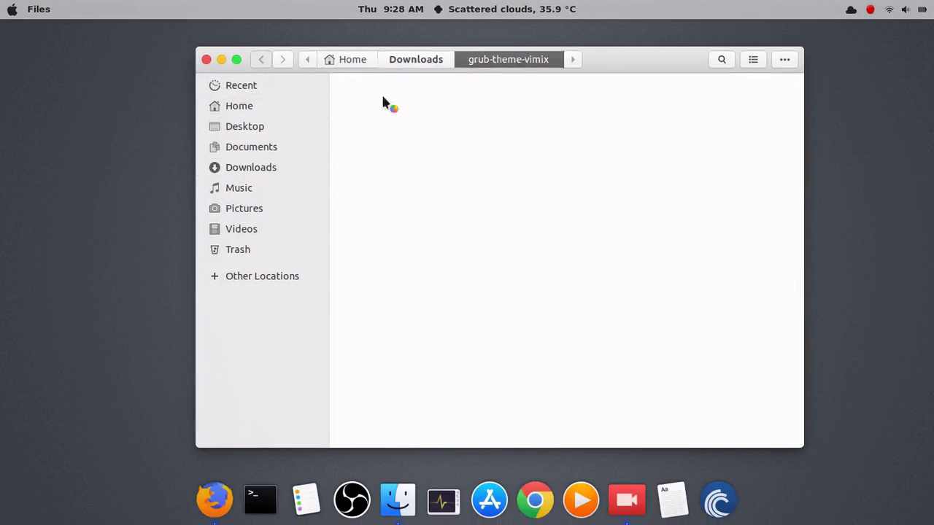
double_click(358, 124)
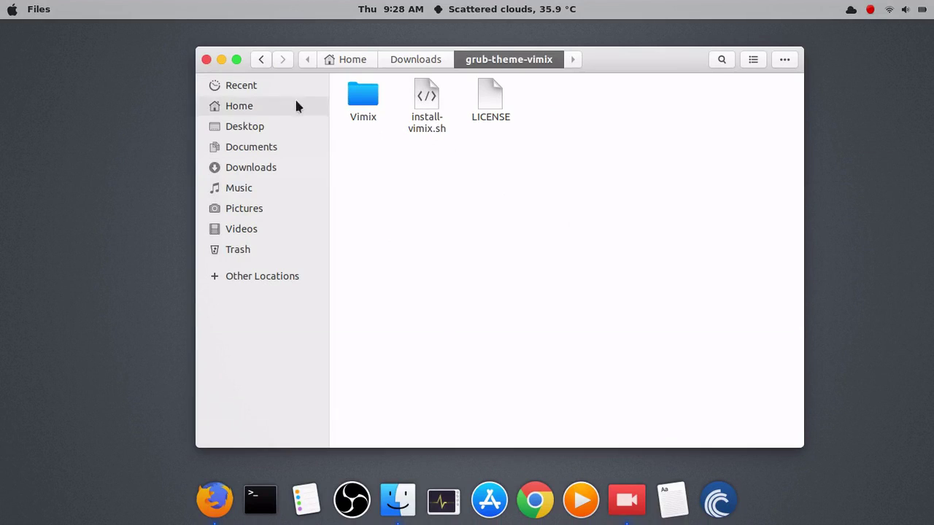
click(259, 62)
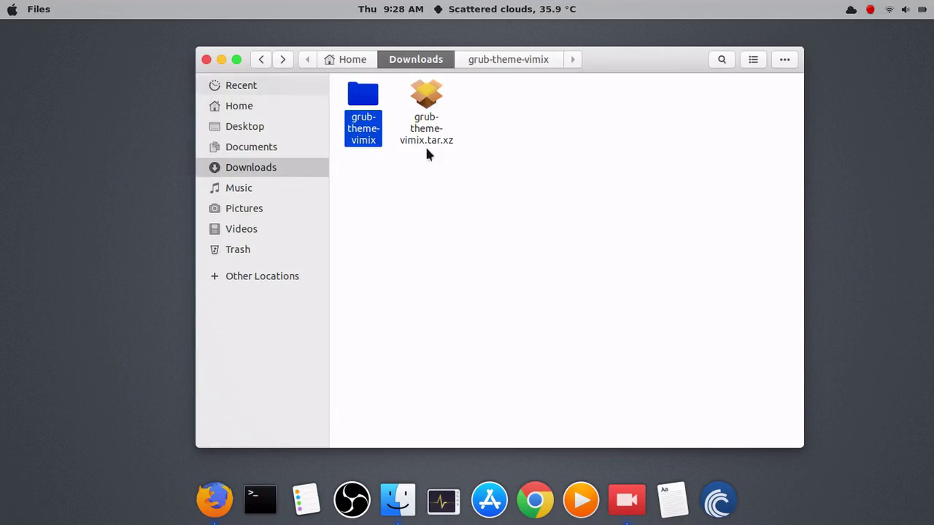
double_click(361, 127)
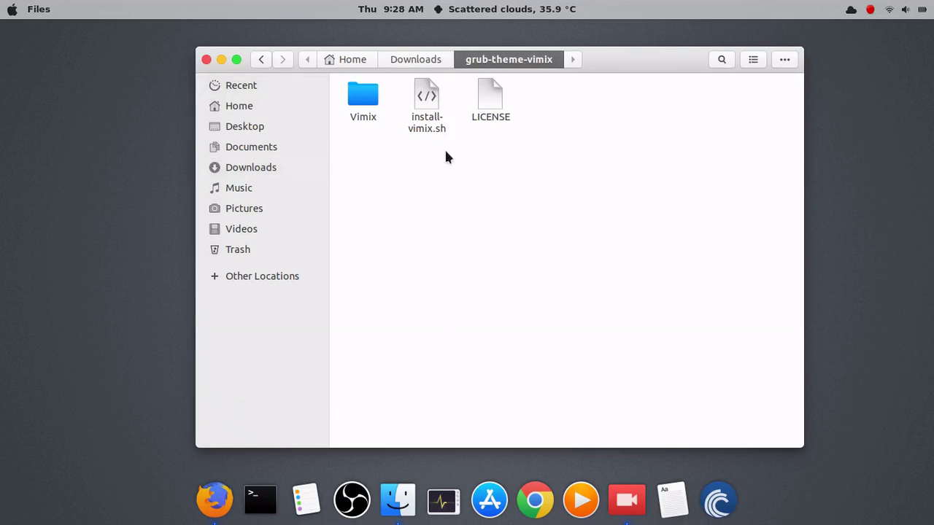
click(267, 57)
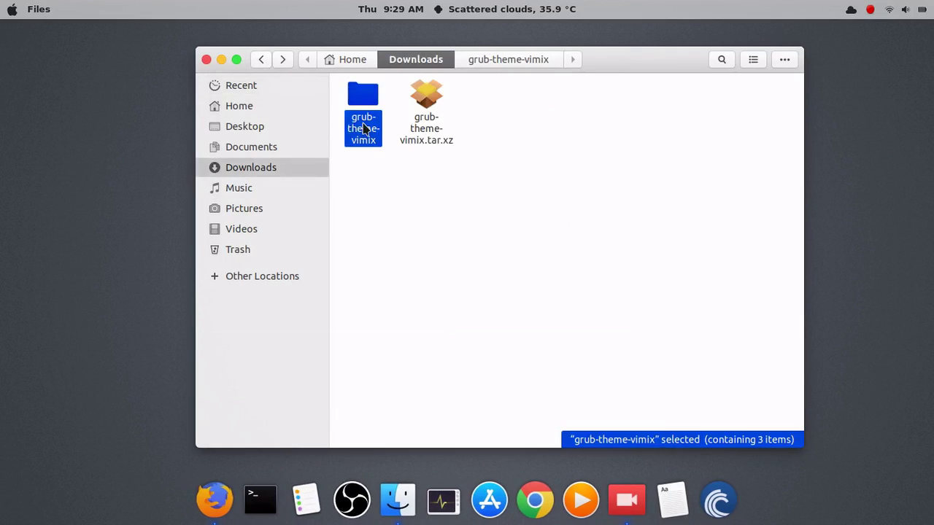
double_click(364, 129)
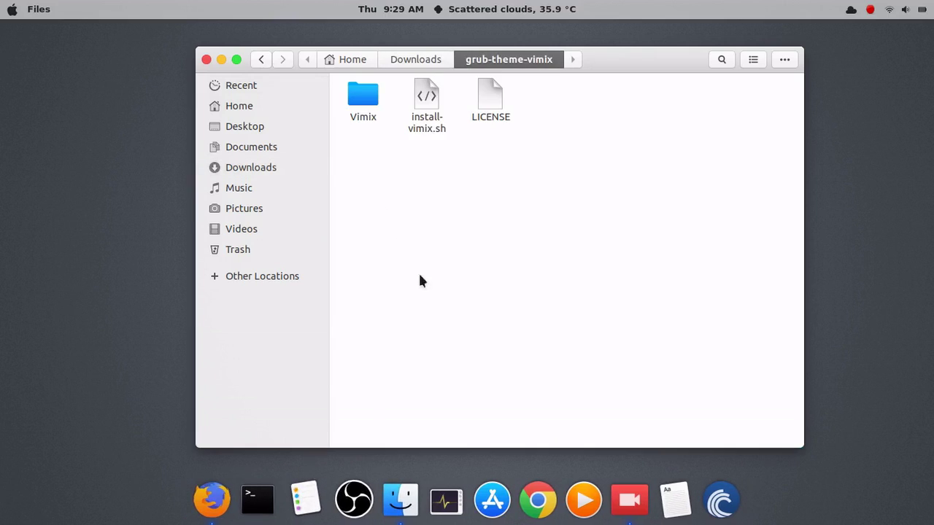
Open a terminal in the grub-theme-vimix folder, then minimize the file manager and place the terminal window mid-screen
right_click(418, 189)
click(470, 293)
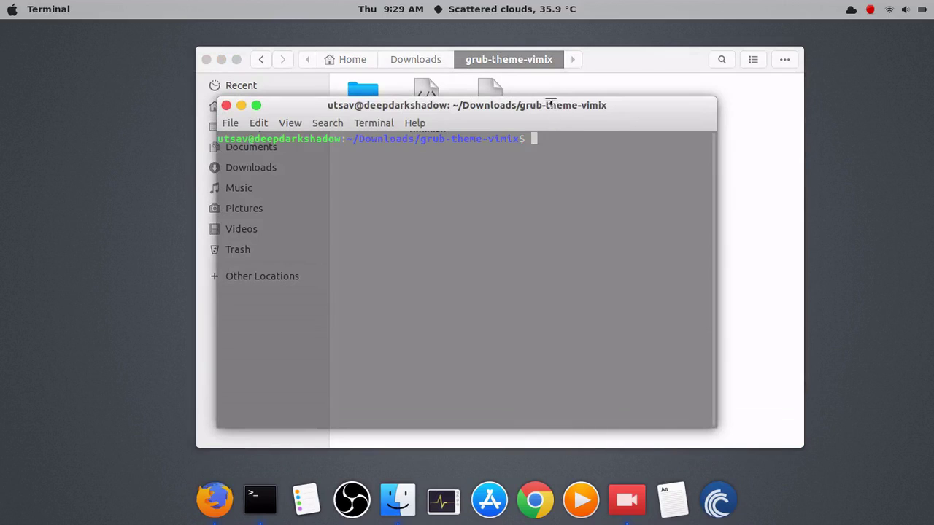
double_click(559, 101)
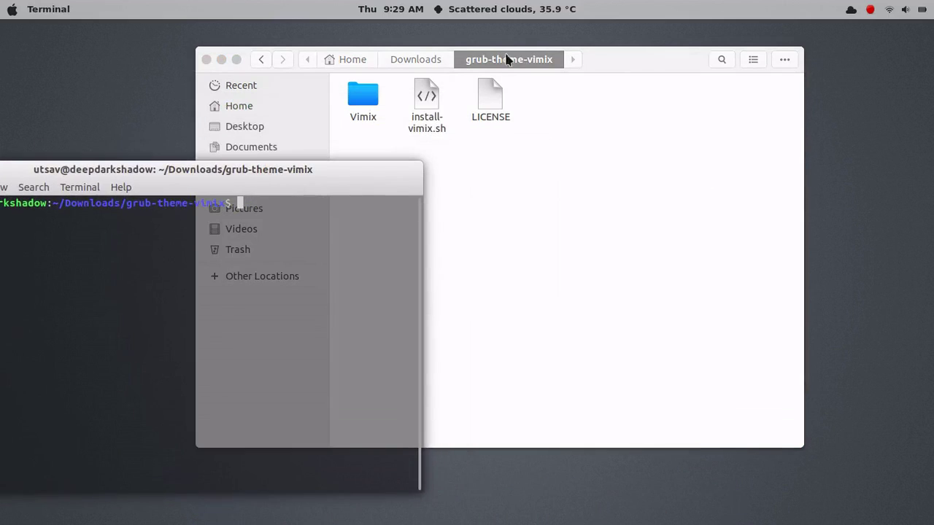
drag(583, 59, 926, 44)
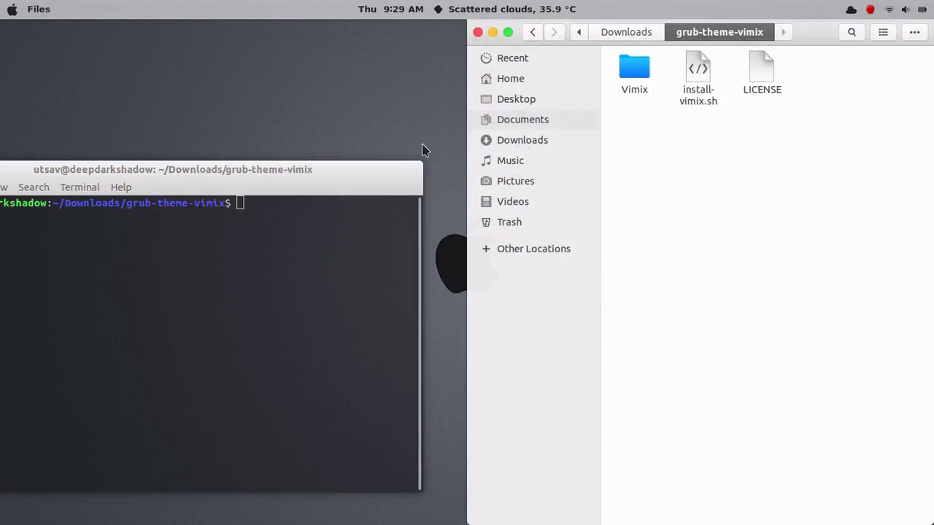
click(305, 170)
drag(305, 169, 460, 87)
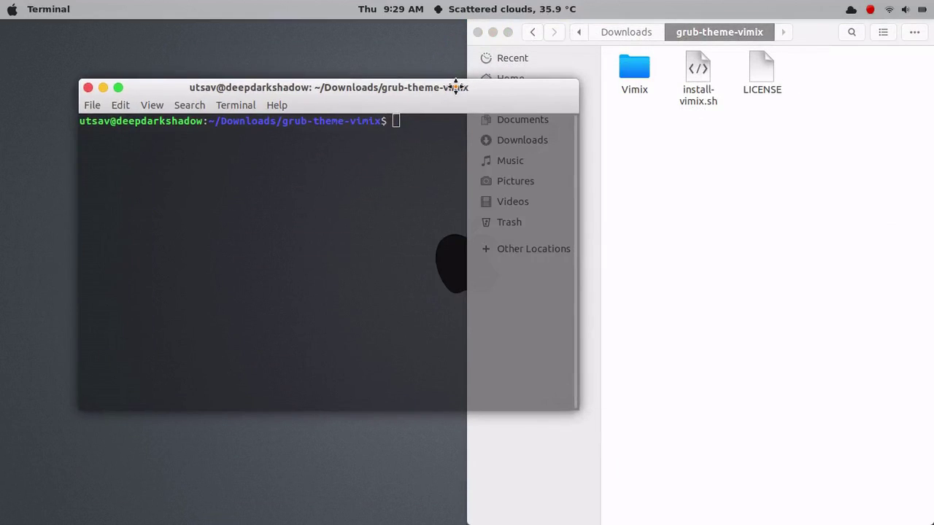
click(493, 33)
drag(478, 86, 601, 69)
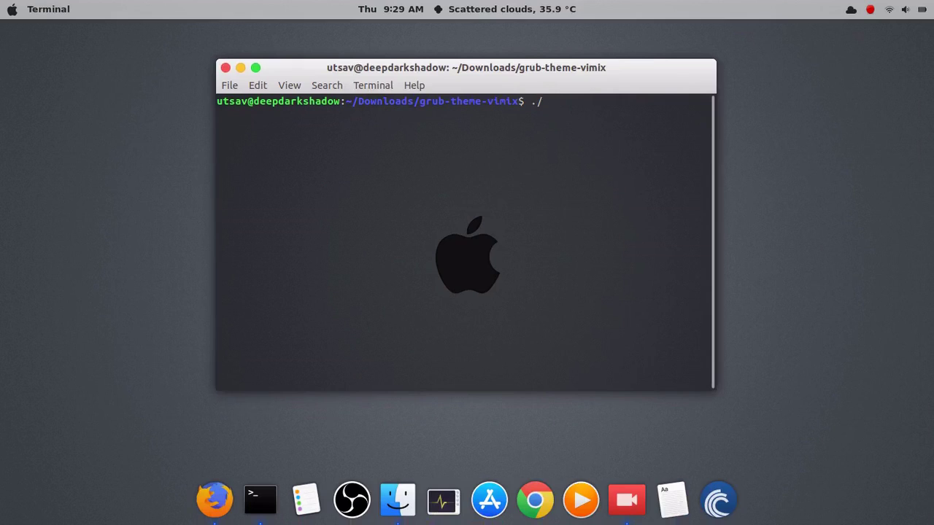
Clear the partial command and list the theme folder's contents with ls
key(BackSpace)
key(BackSpace)
text(ls)
key(Return)
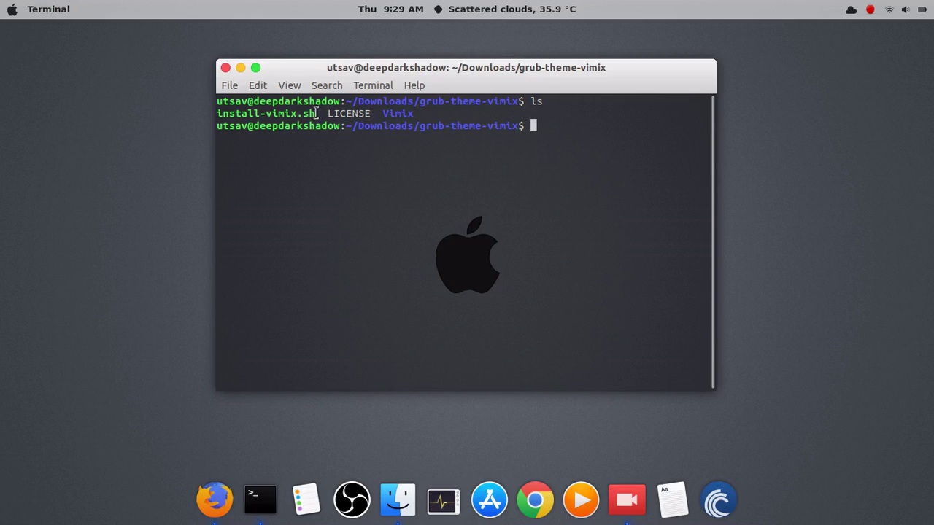
Enter ./install-vimix.sh at the prompt, copying the script name from the listing, and close the terminal without running it
drag(318, 113, 222, 115)
click(543, 128)
drag(218, 114, 317, 114)
right_click(296, 112)
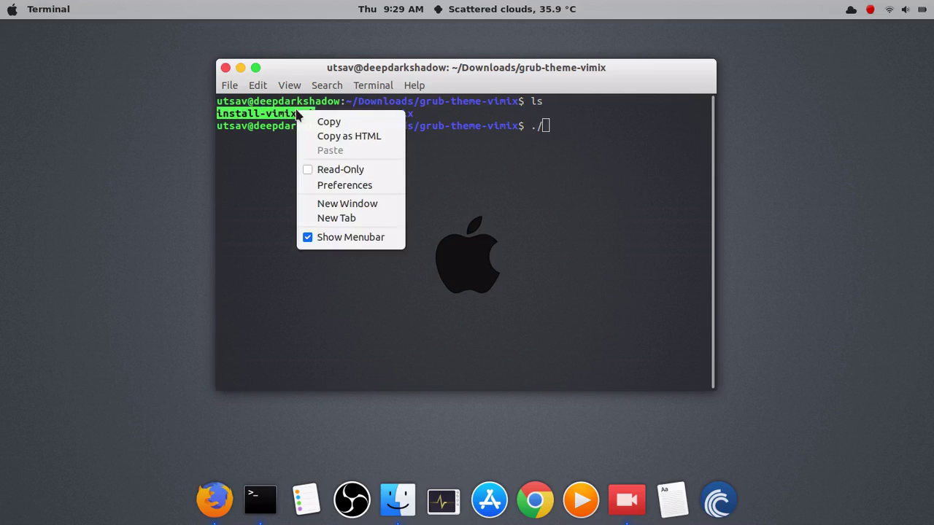
click(322, 121)
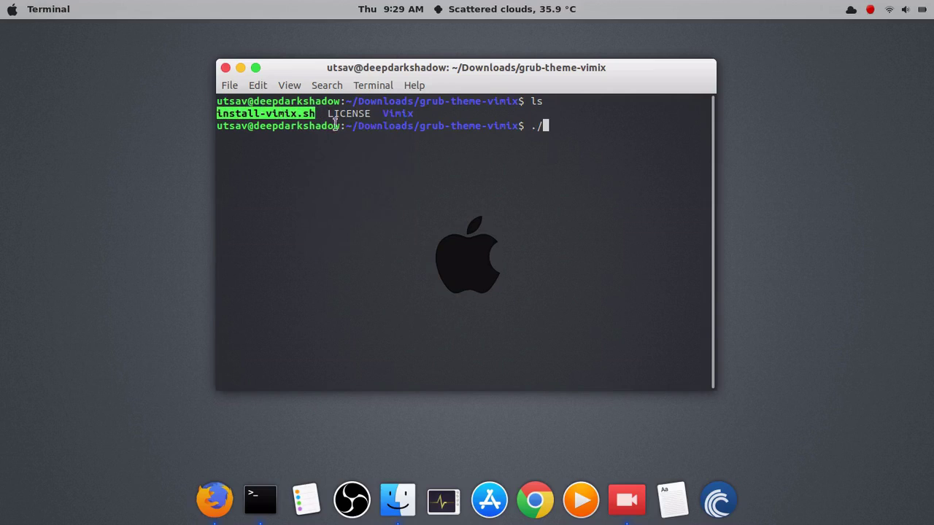
right_click(547, 125)
click(583, 168)
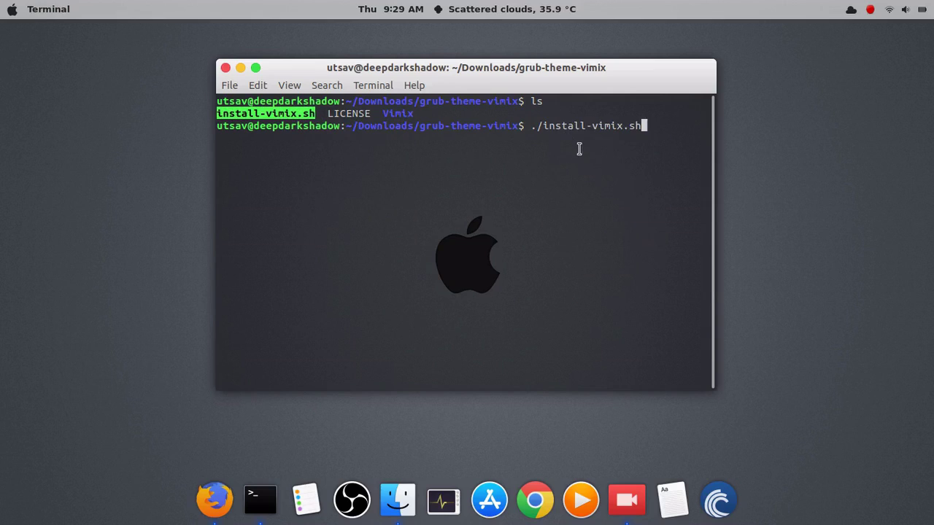
click(226, 67)
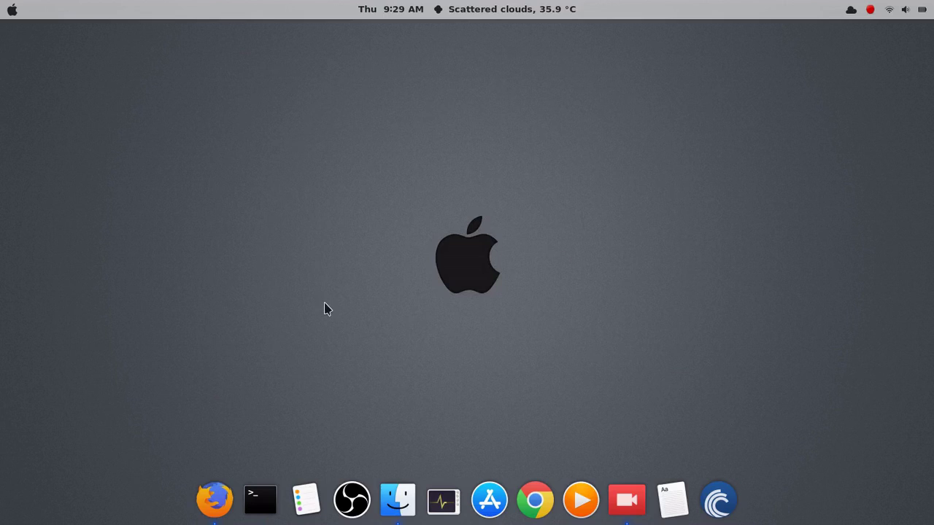
Switch back to Firefox and review the Grub-theme-vimix page's file list and product description
click(214, 500)
scroll(377, 307, down, 3)
scroll(377, 307, down, 5)
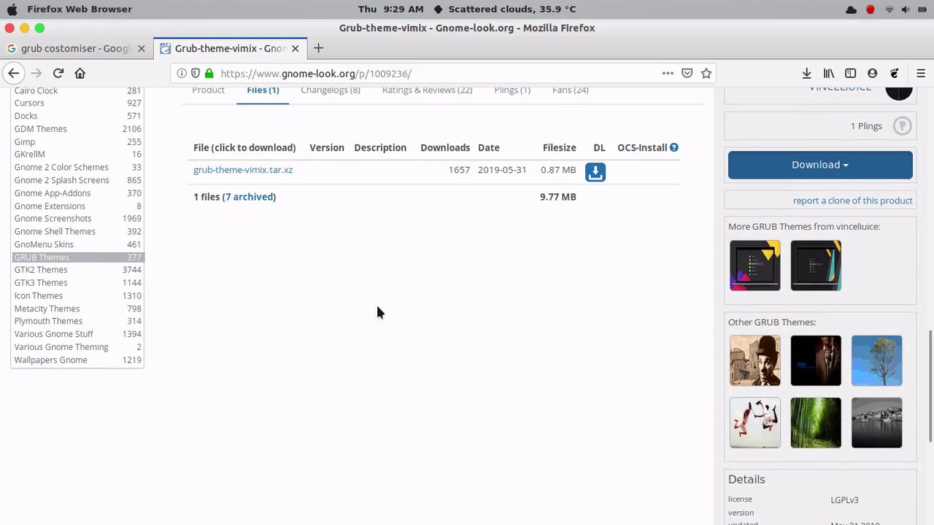
scroll(377, 307, down, 2)
scroll(378, 307, up, 5)
scroll(378, 311, down, 5)
scroll(378, 312, up, 5)
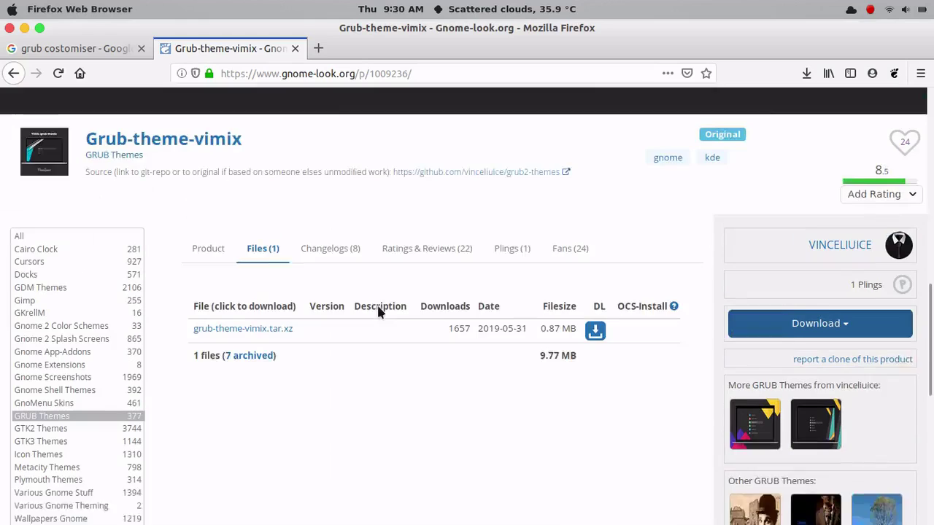
click(207, 286)
scroll(294, 321, down, 4)
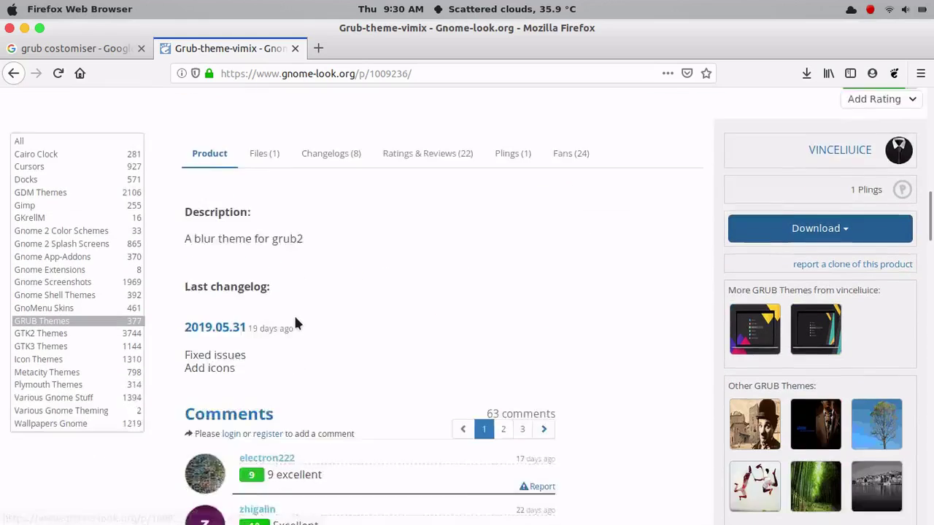
Examine the boot entries and icons in the theme's enlarged preview image
scroll(295, 323, up, 4)
scroll(296, 323, up, 6)
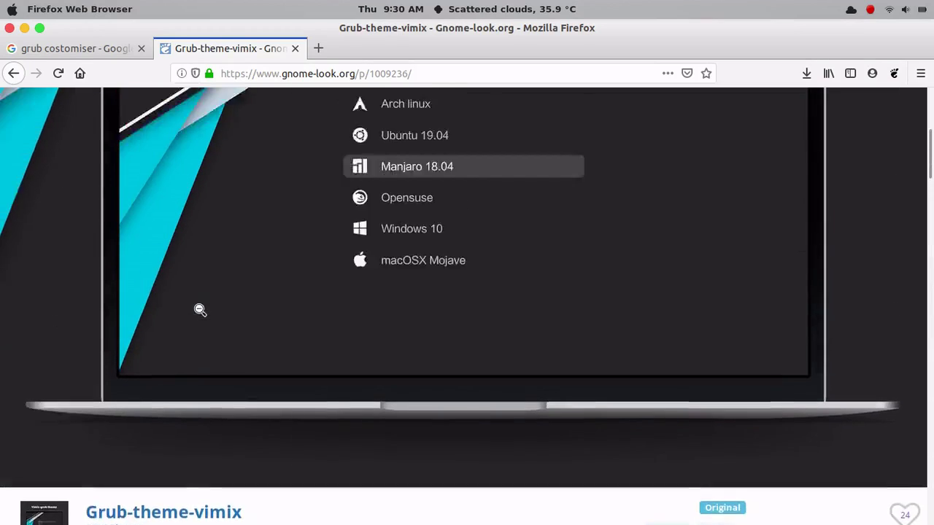
scroll(409, 382, down, 2)
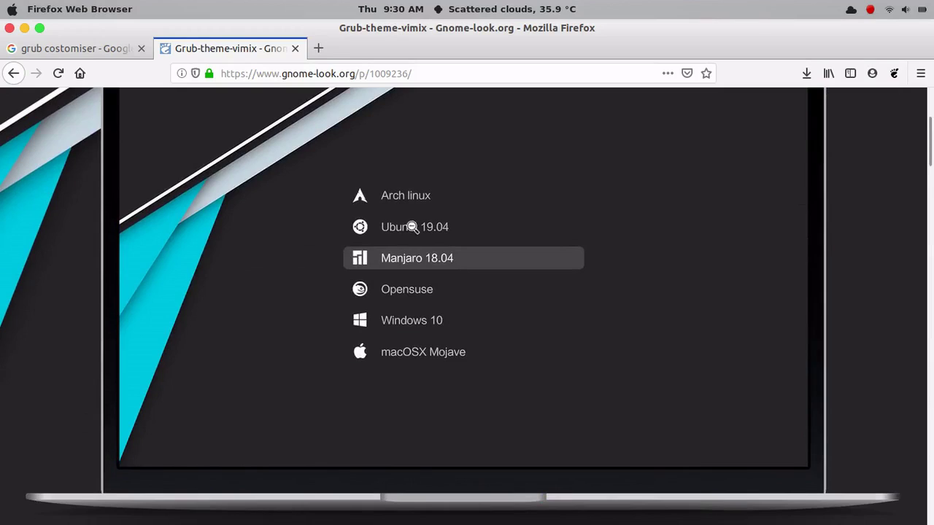
double_click(413, 341)
scroll(339, 258, up, 2)
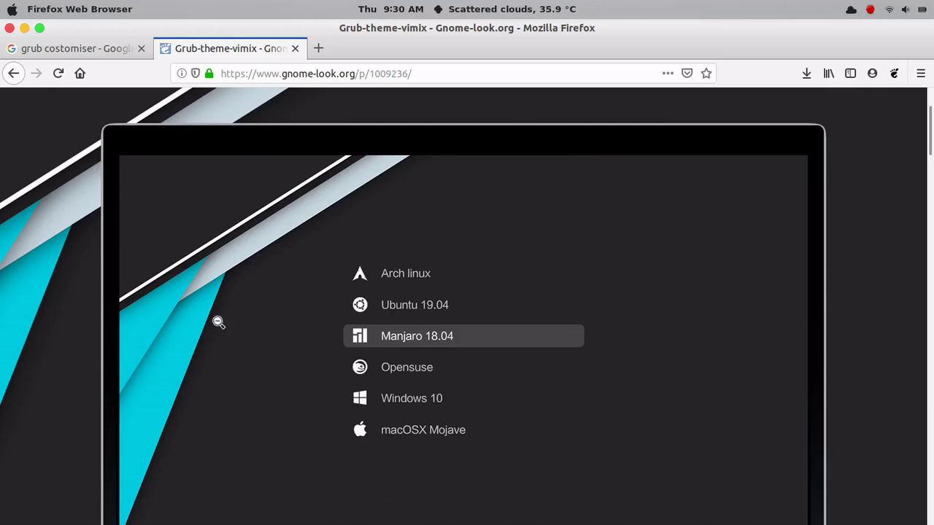
Close the Grub-theme-vimix tab and return to the Google results for "grub costomiser"
click(295, 48)
click(194, 117)
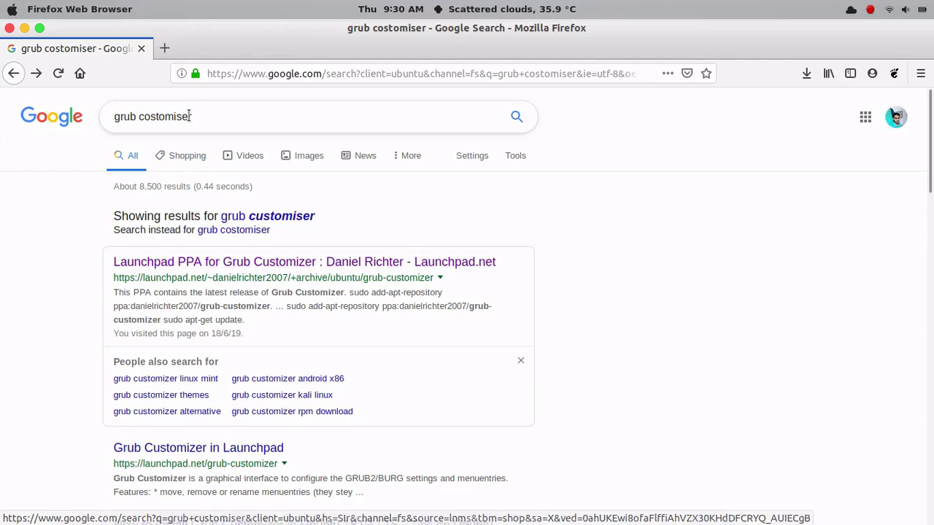
drag(195, 117, 65, 130)
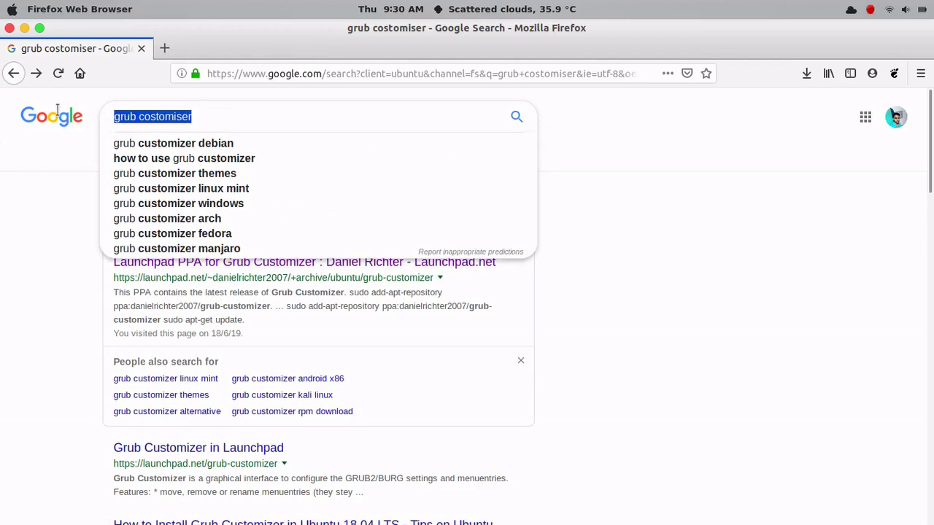
click(59, 186)
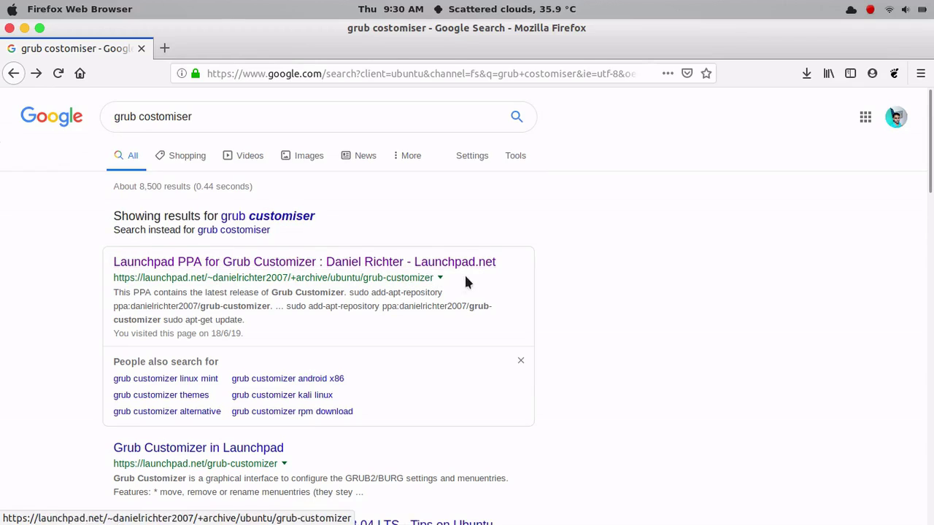
Open the Launchpad PPA page for Grub Customizer from the search results and bring up a terminal alongside its install commands
click(336, 262)
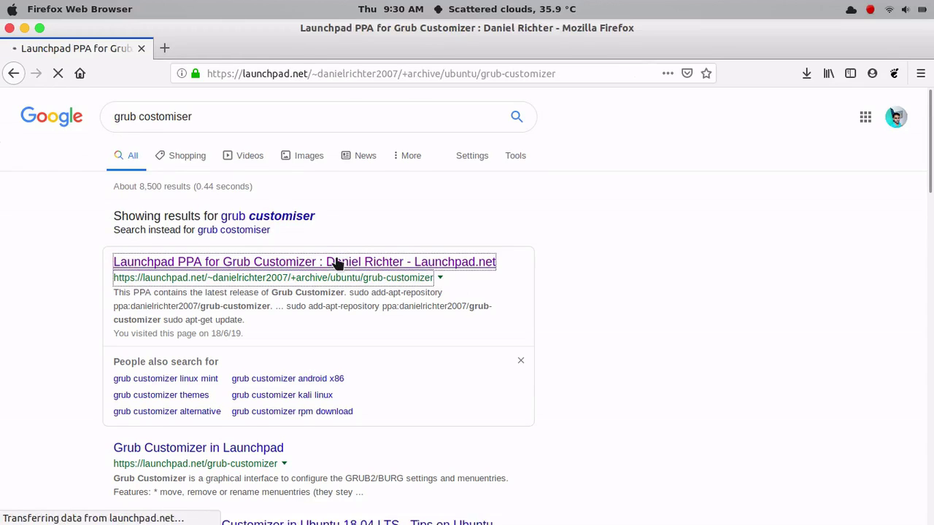
scroll(194, 232, down, 1)
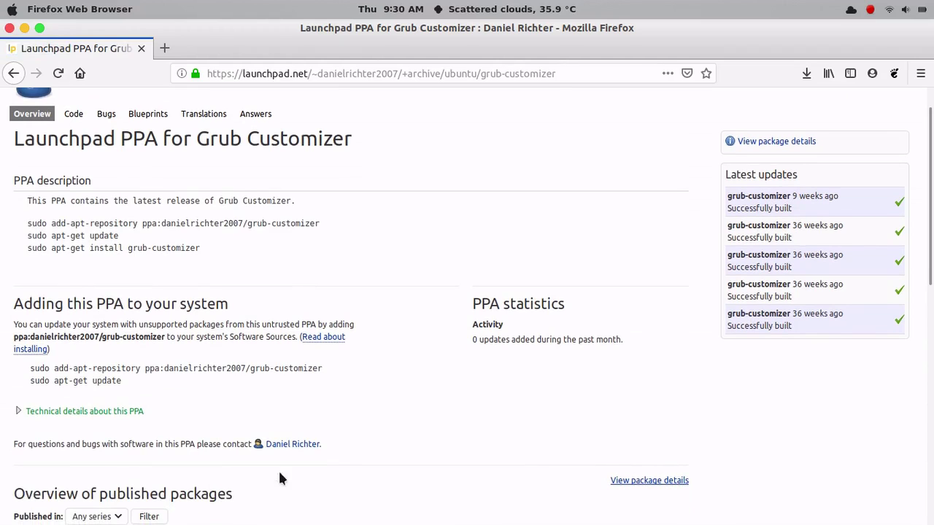
click(261, 500)
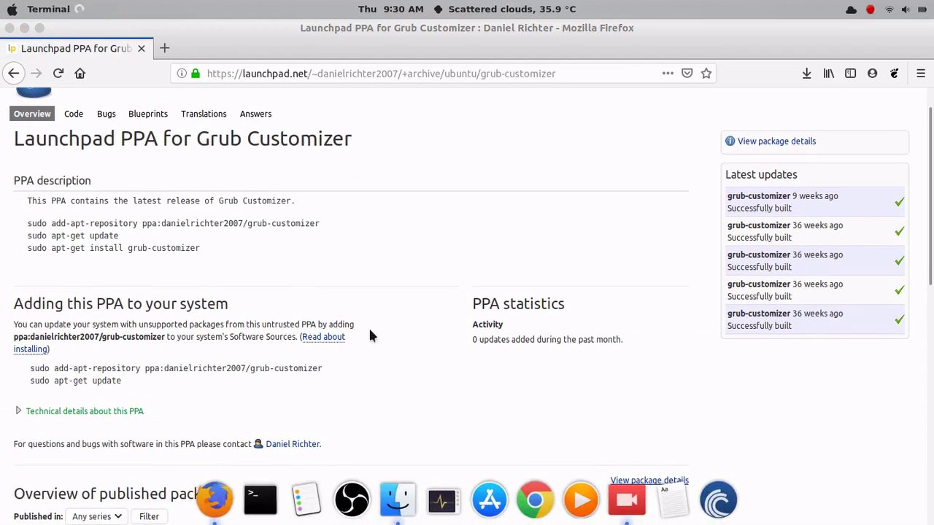
drag(397, 109, 529, 126)
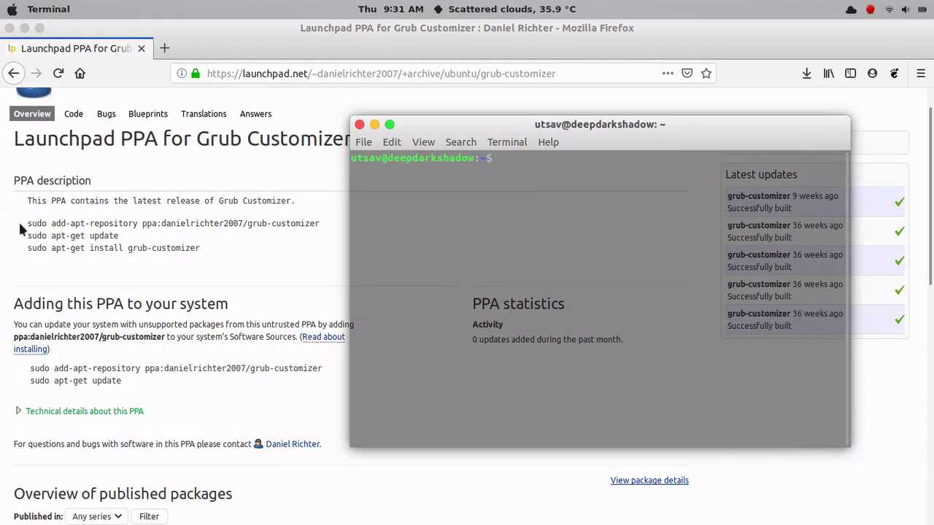
Highlight in turn the add-apt-repository, apt-get update and apt-get install grub-customizer commands in the PPA description
drag(29, 222, 259, 227)
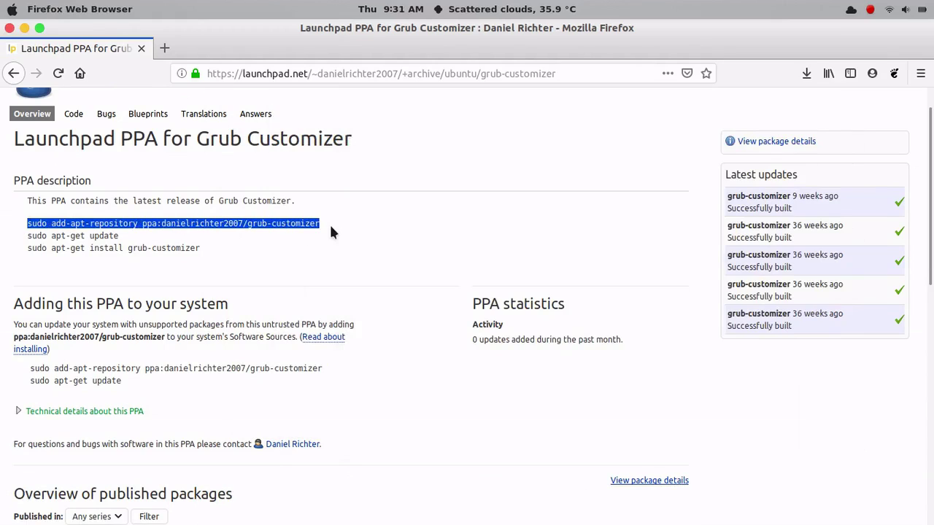
click(308, 219)
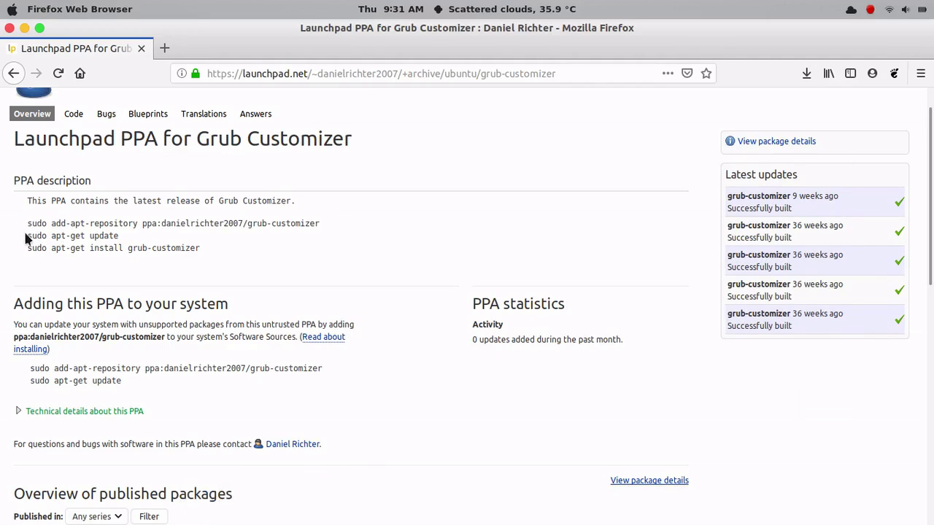
drag(28, 232, 99, 236)
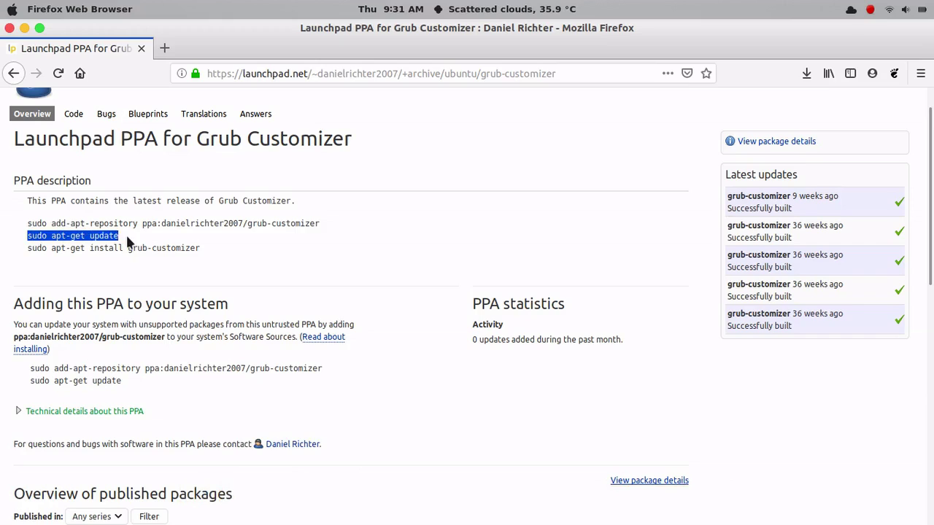
click(123, 232)
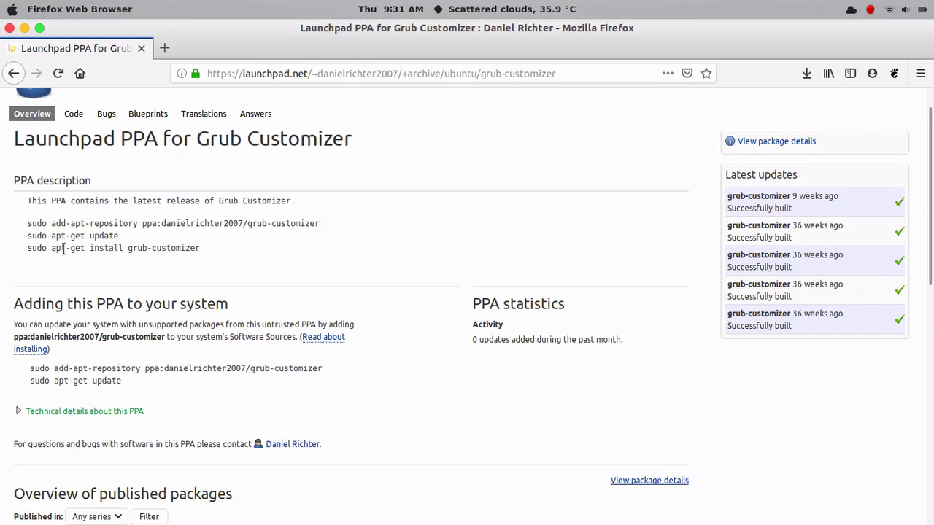
drag(25, 249, 108, 249)
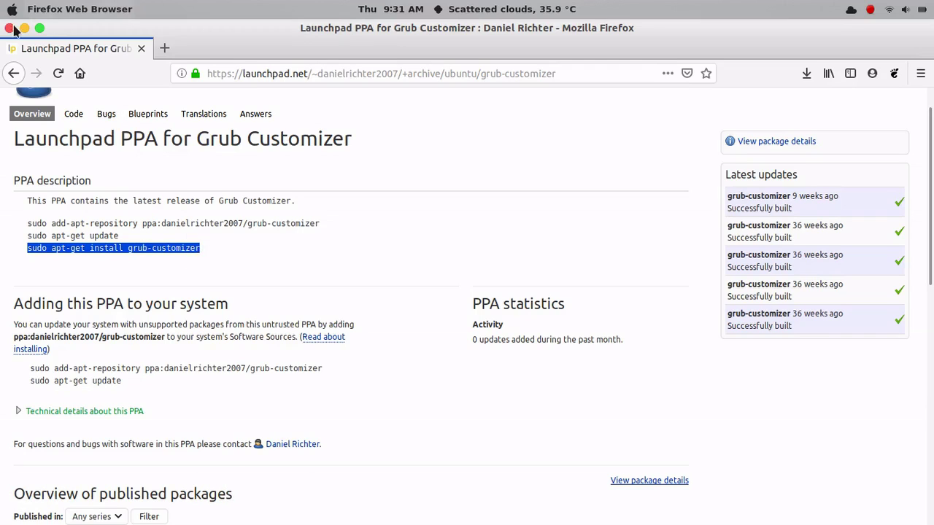
Close Firefox and the terminal window to return to the empty desktop
key(ctrl+q)
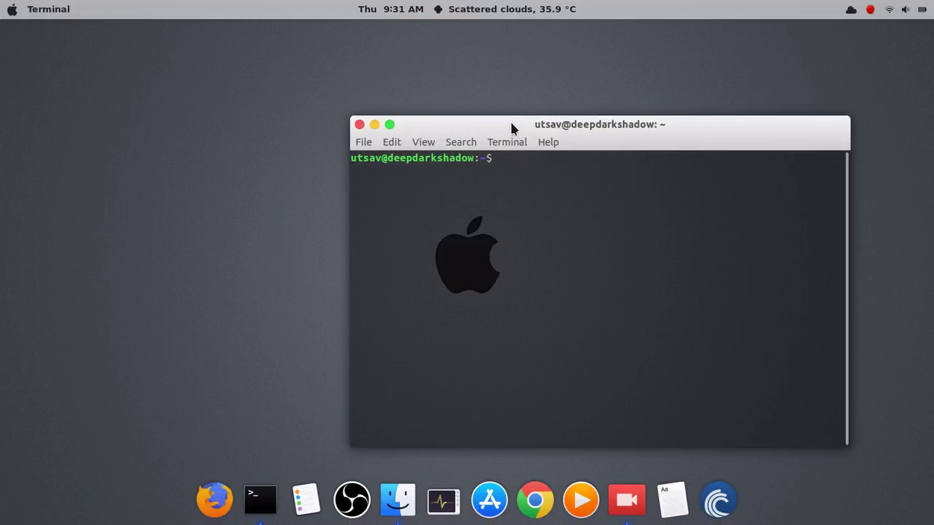
drag(511, 124, 387, 106)
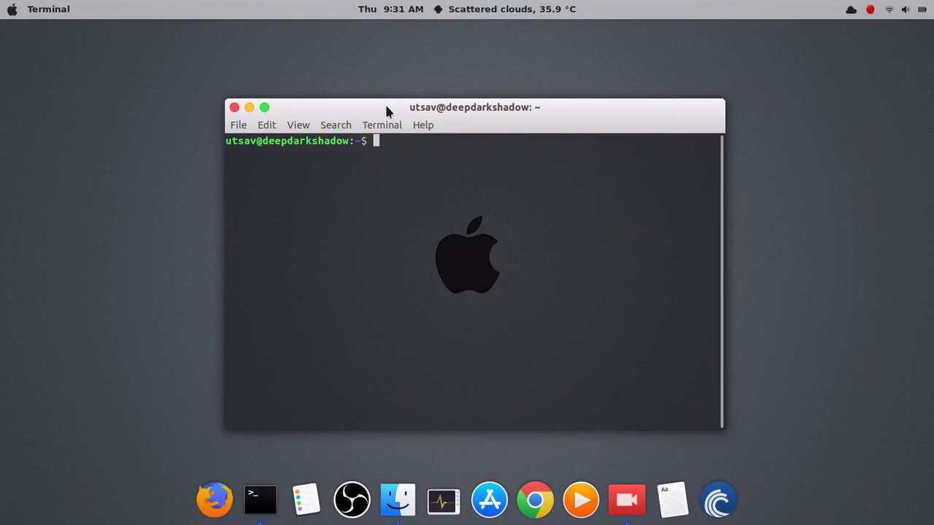
click(235, 107)
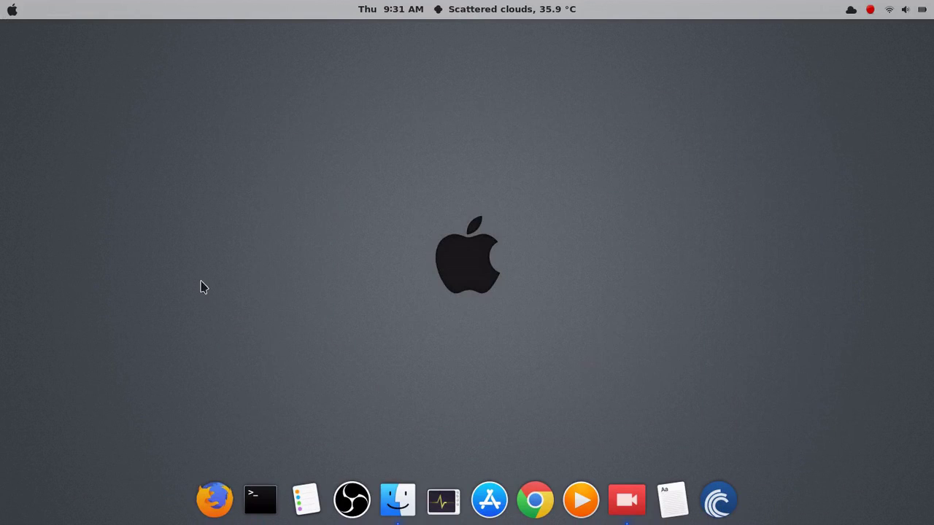
Find Grub Customizer by searching the applications for "gr", launch it and authenticate with the account password
click(10, 8)
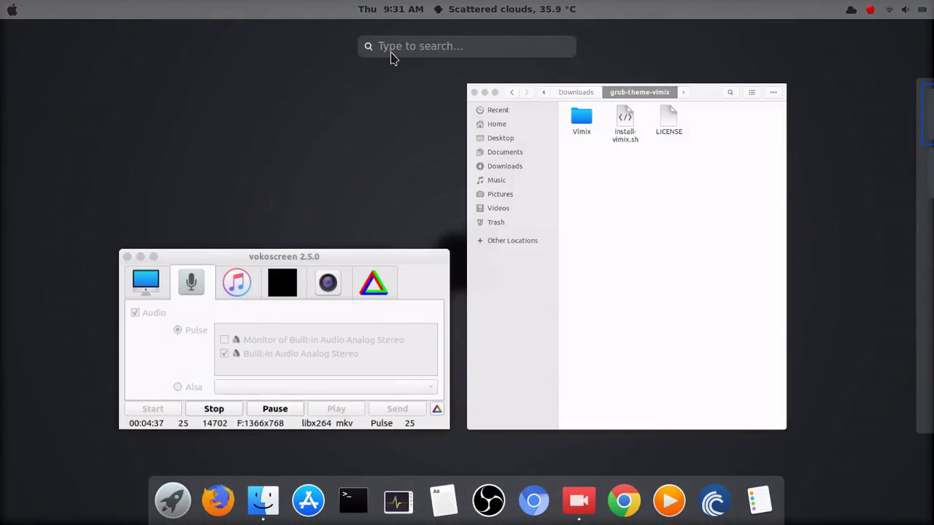
click(415, 45)
text(gr)
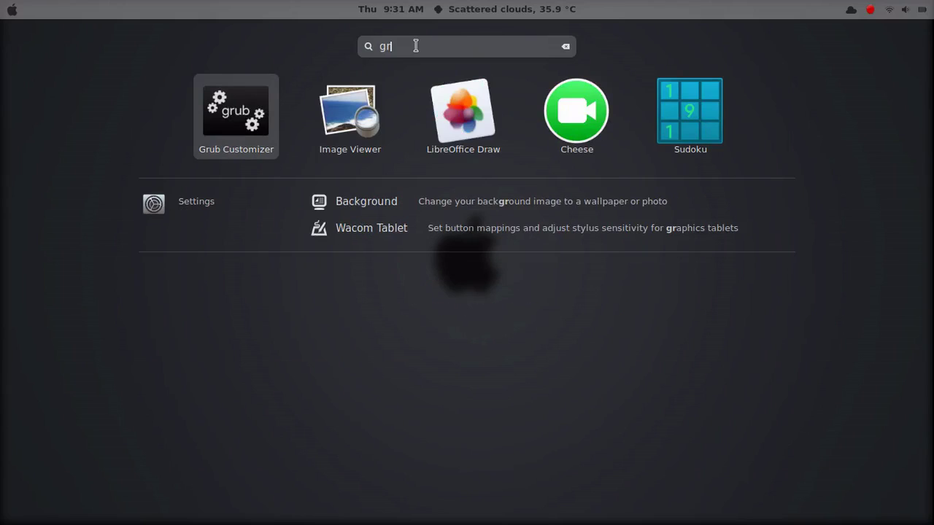
click(262, 136)
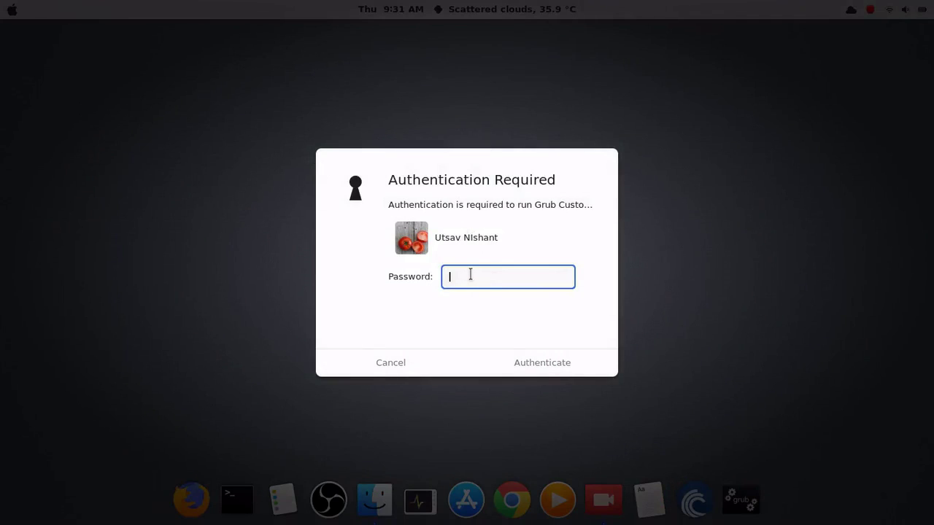
text(*)
key(Return)
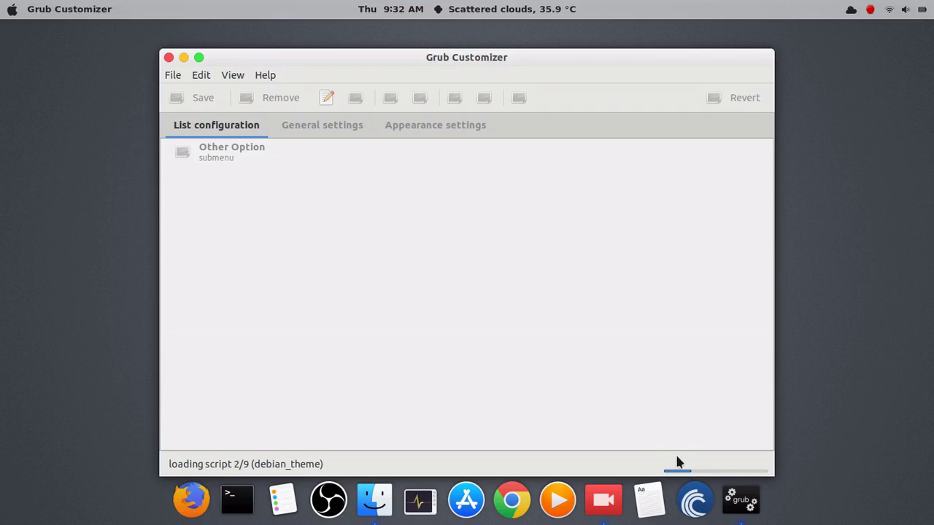
click(873, 13)
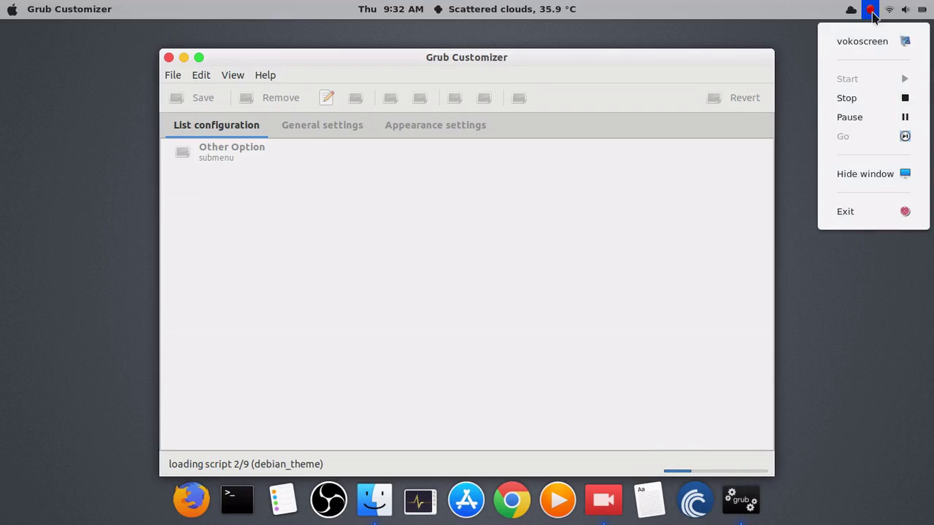
click(865, 117)
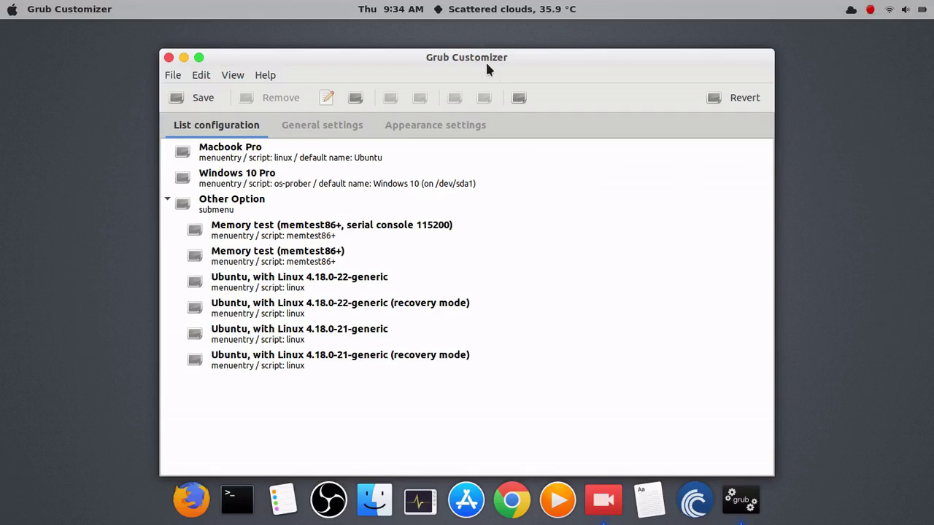
Review the available edit and move actions for the Macbook Pro and Windows 10 Pro boot entries
drag(488, 67, 531, 65)
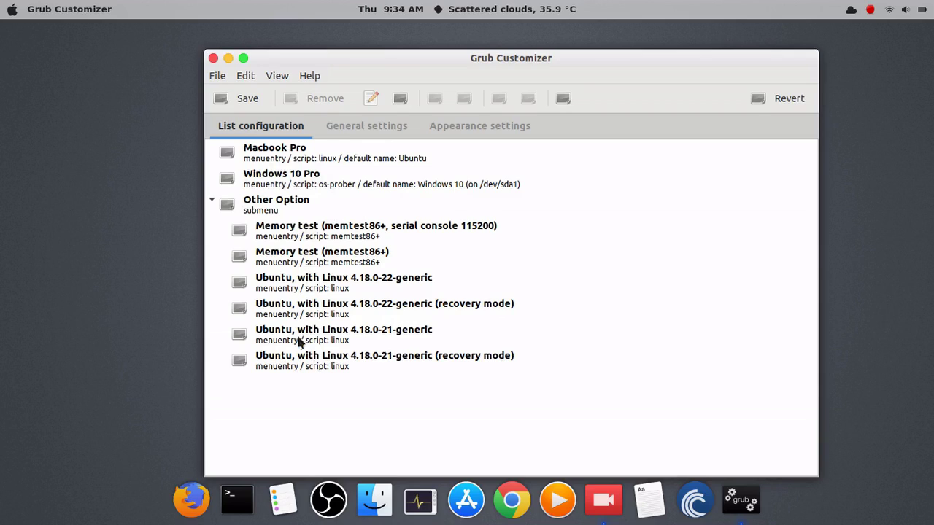
click(289, 152)
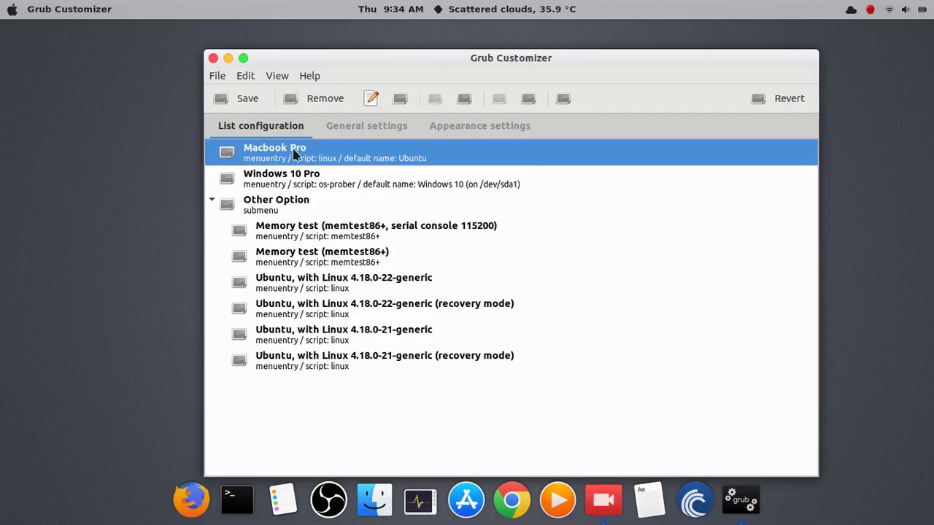
click(217, 77)
mouse_move(238, 76)
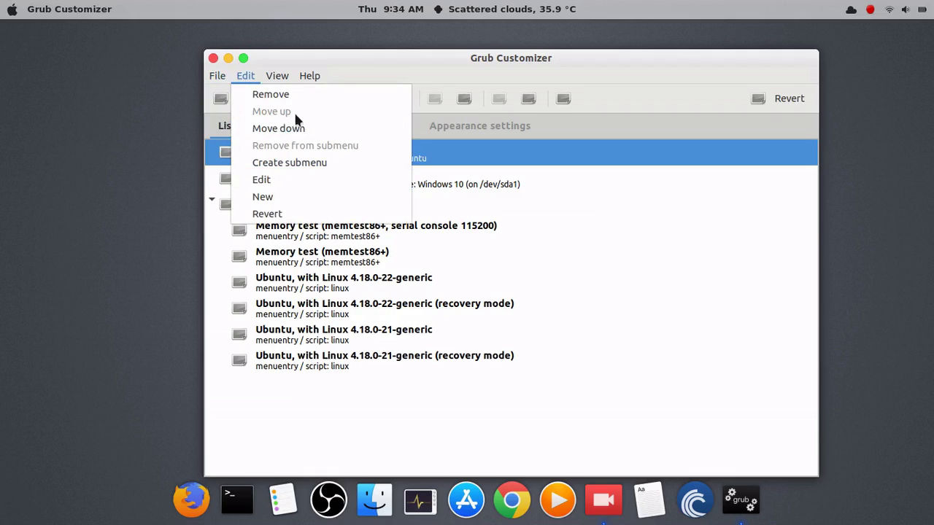
click(360, 63)
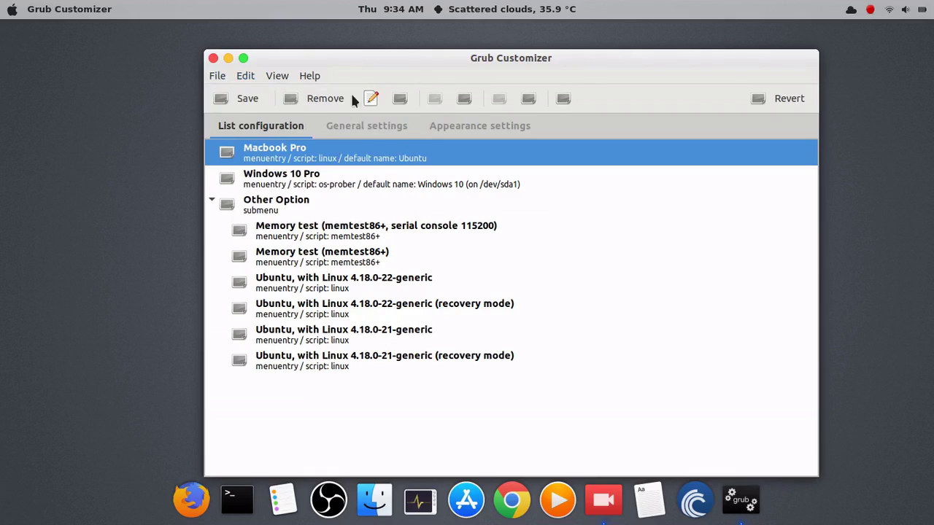
click(282, 183)
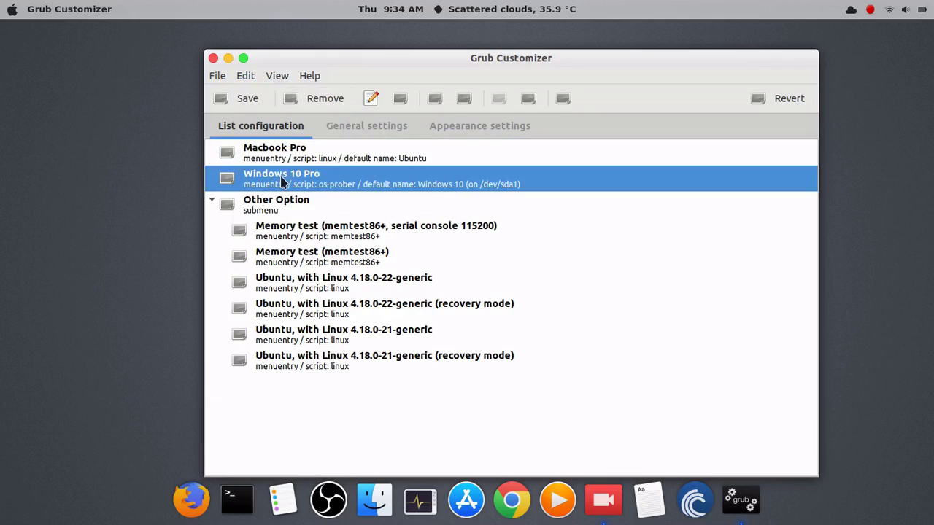
click(246, 76)
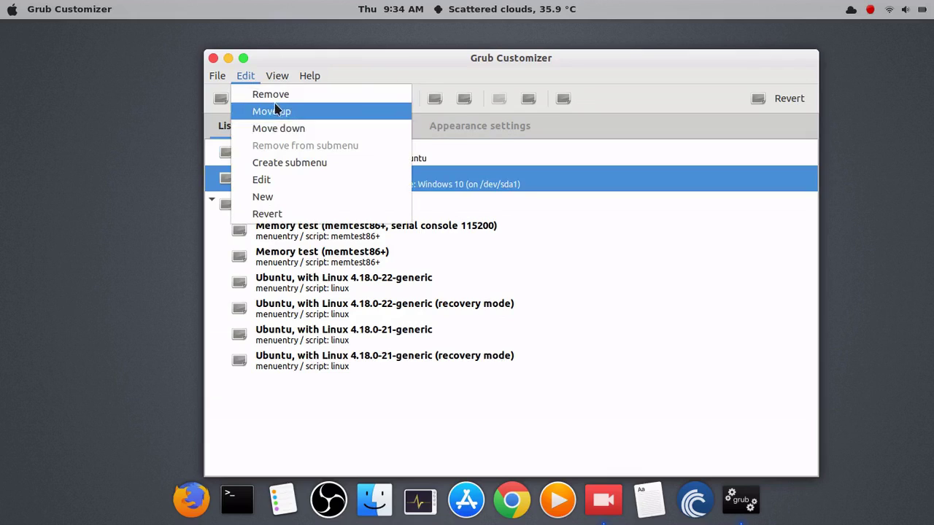
click(368, 70)
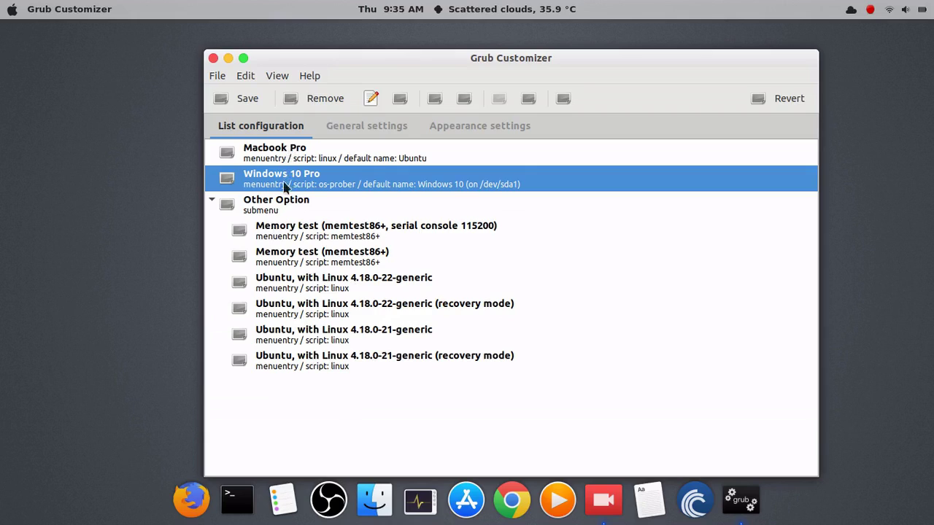
Show the Other Option submenu's available actions, open its name for editing and keep the existing name
click(284, 210)
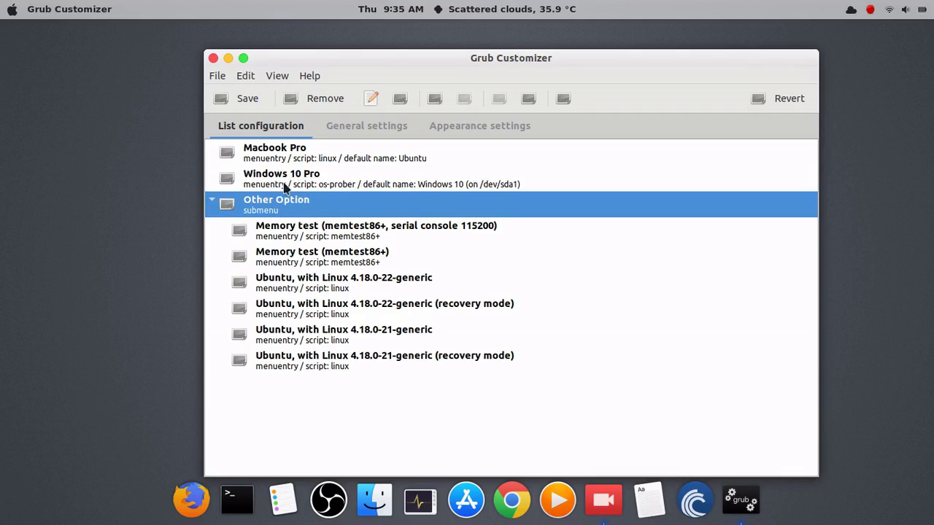
right_click(289, 204)
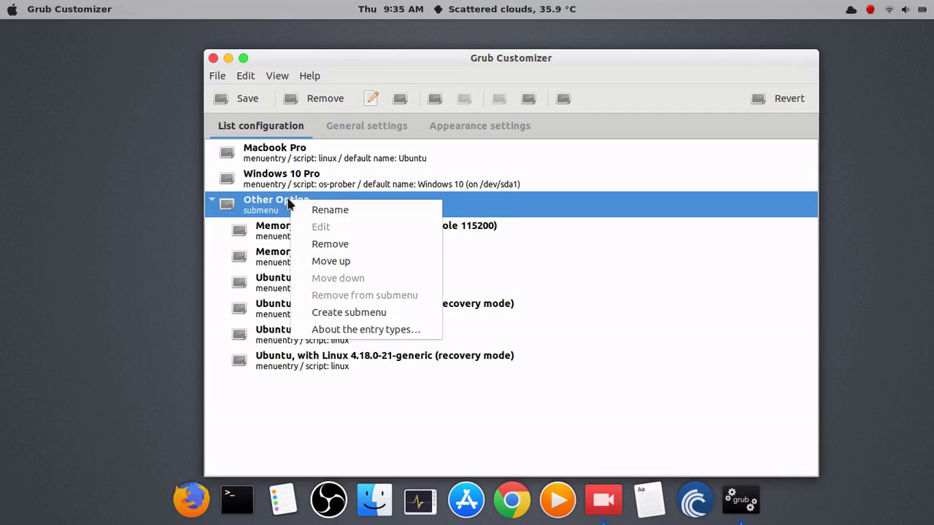
key(Escape)
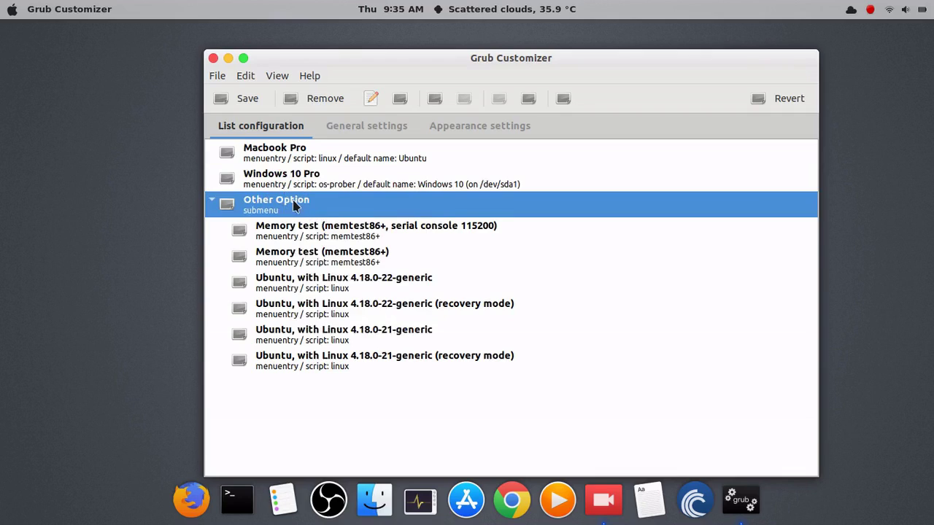
click(294, 205)
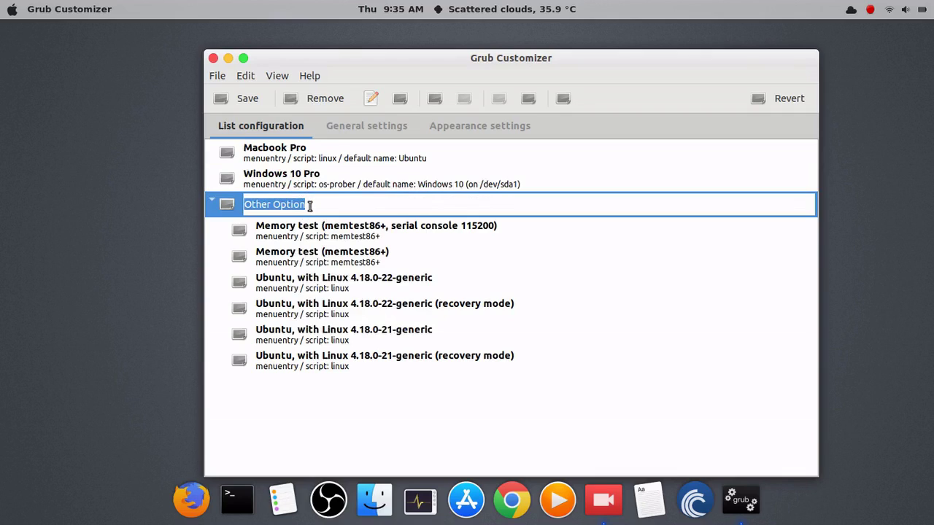
click(315, 208)
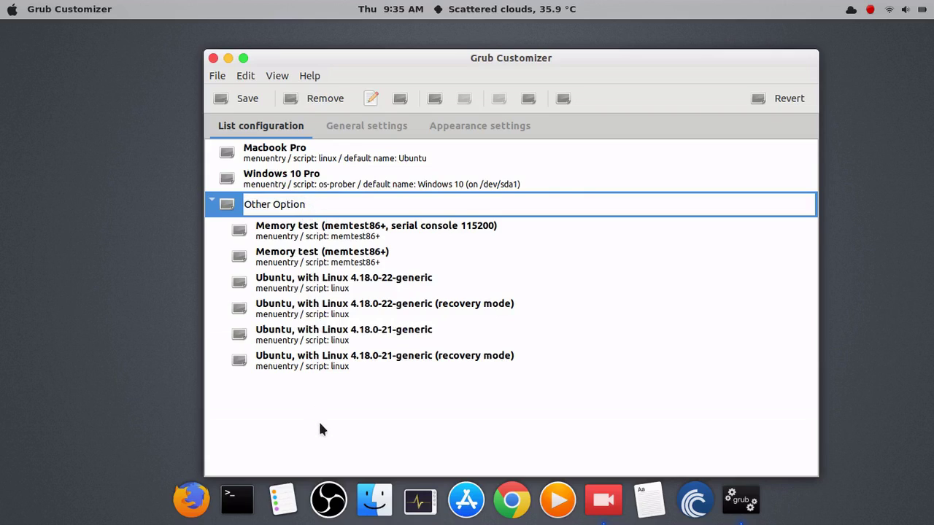
key(Return)
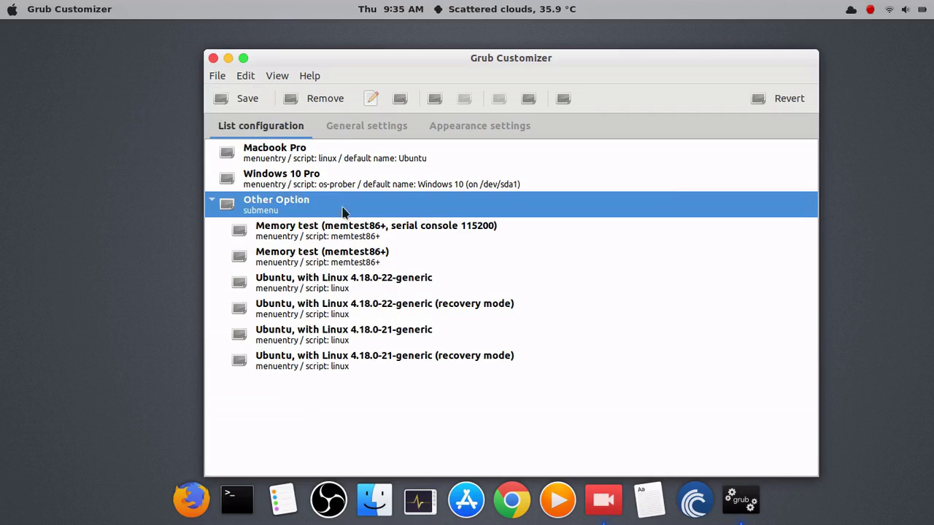
Preview the Vimix theme's background.jpg in the appearance settings, including the logo area, and keep its file name
click(461, 130)
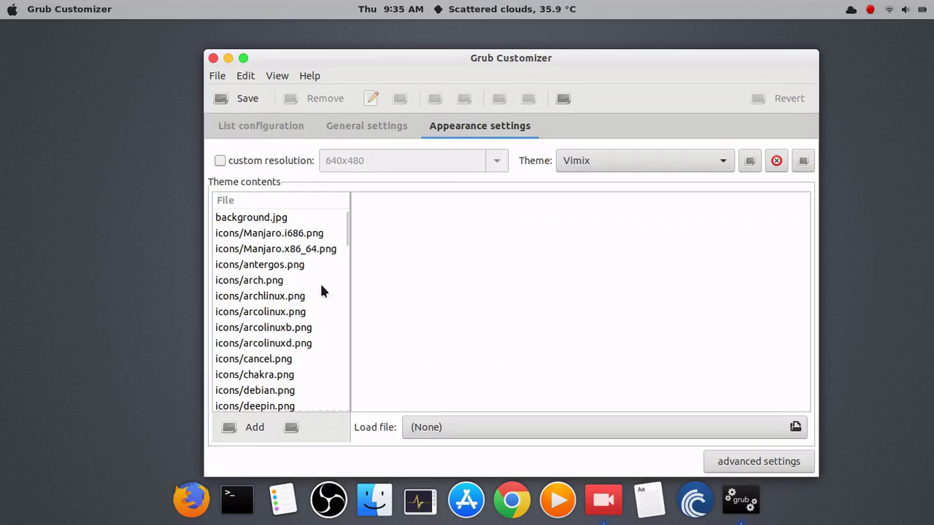
click(291, 216)
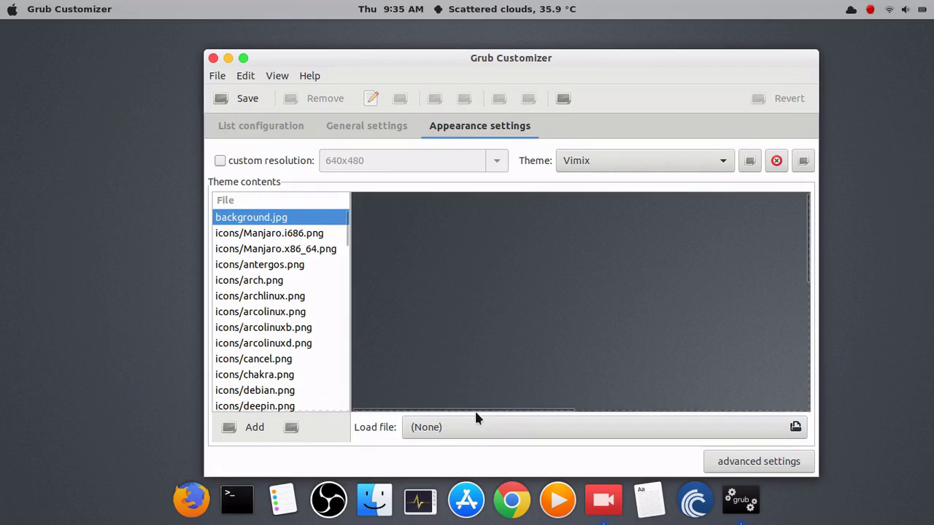
drag(475, 411, 727, 392)
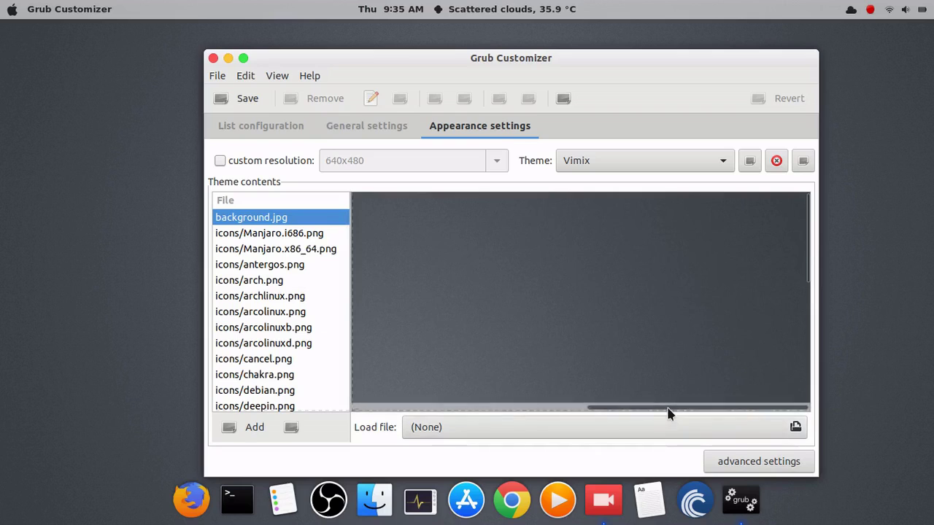
drag(669, 411, 576, 419)
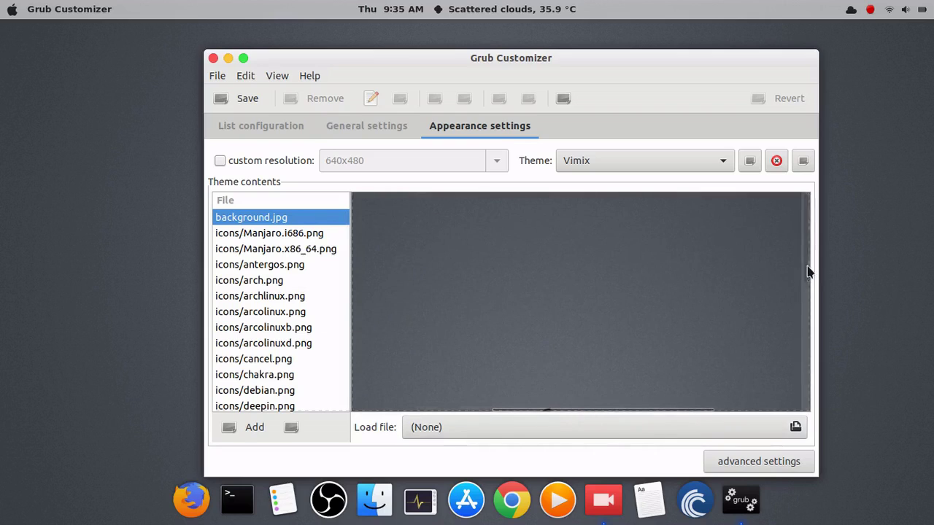
drag(809, 271, 820, 345)
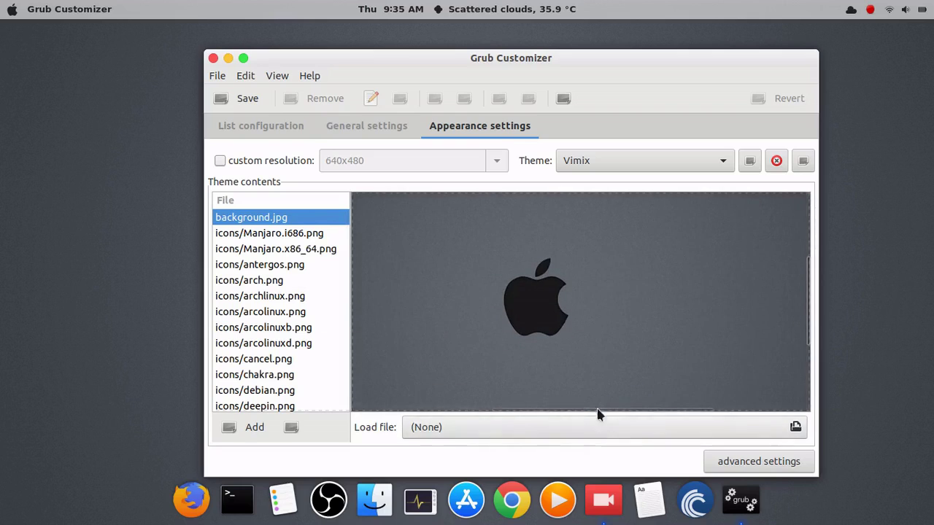
click(234, 217)
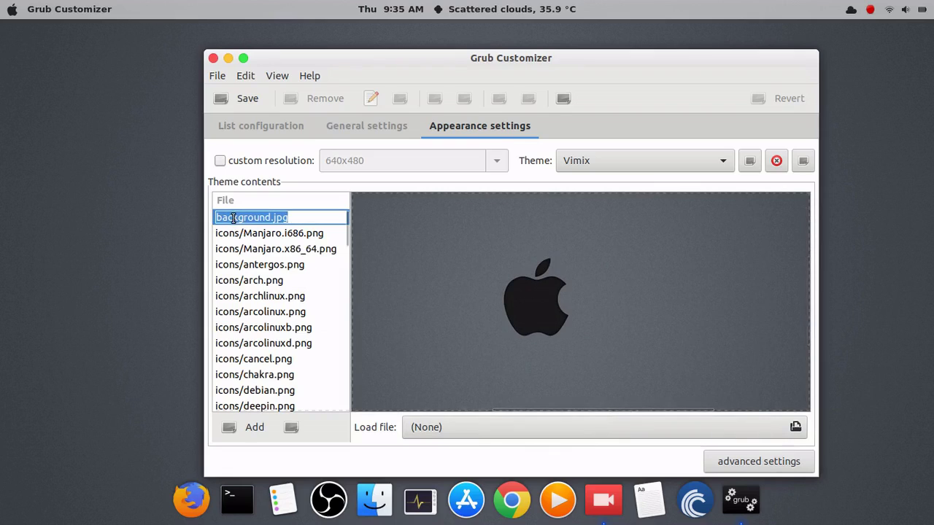
key(Escape)
Start choosing a replacement file for background.jpg and browse the filesystem's media folder and its user subfolder
click(278, 218)
click(458, 427)
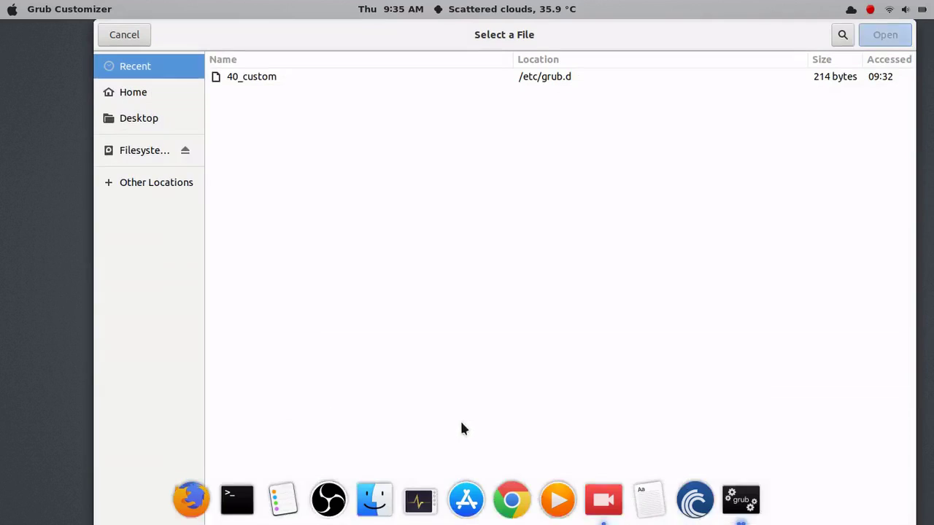
key(alt+Home)
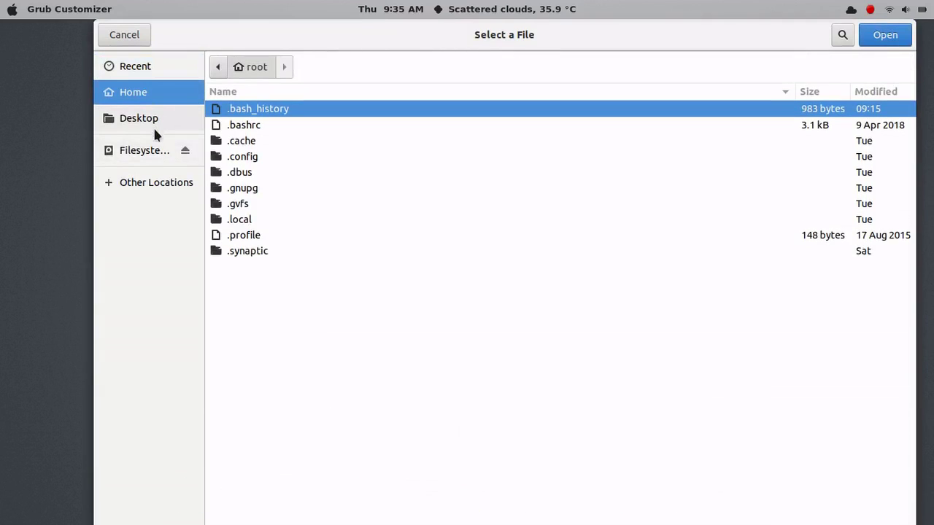
click(143, 186)
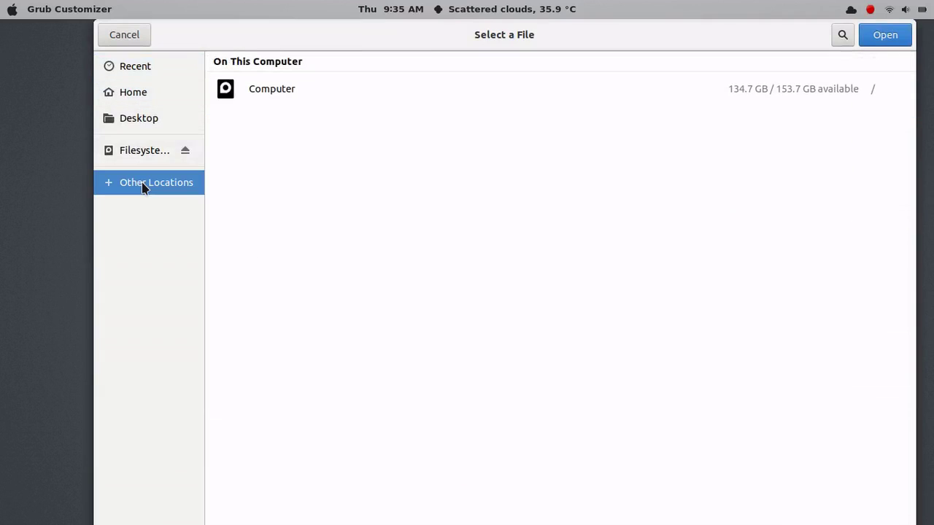
click(141, 155)
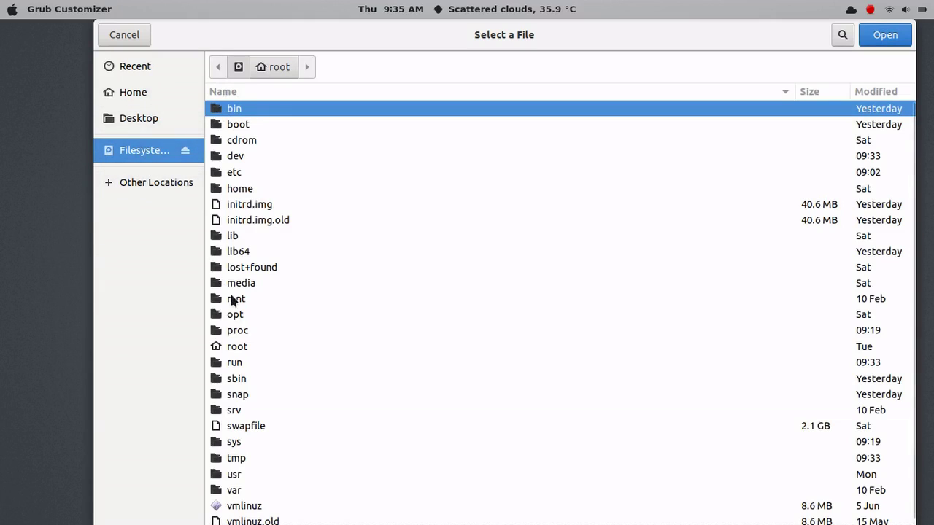
click(251, 289)
double_click(252, 290)
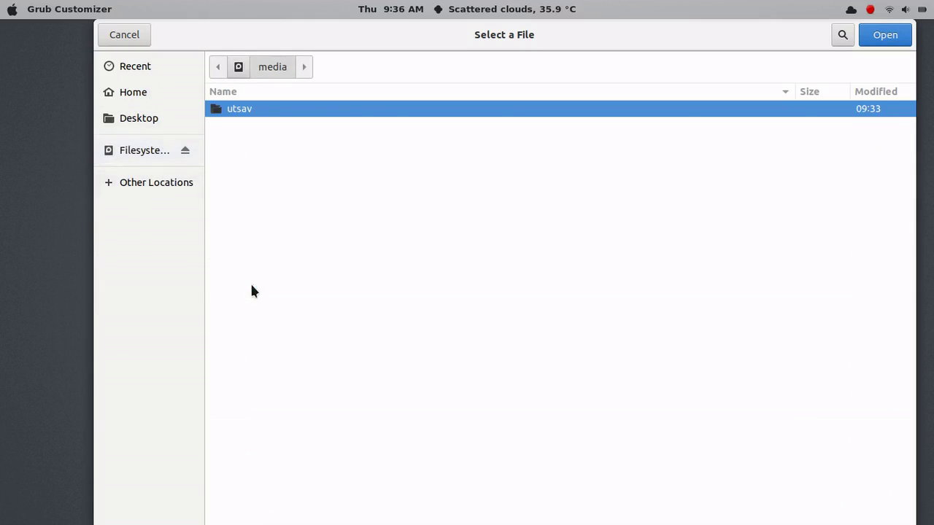
double_click(264, 112)
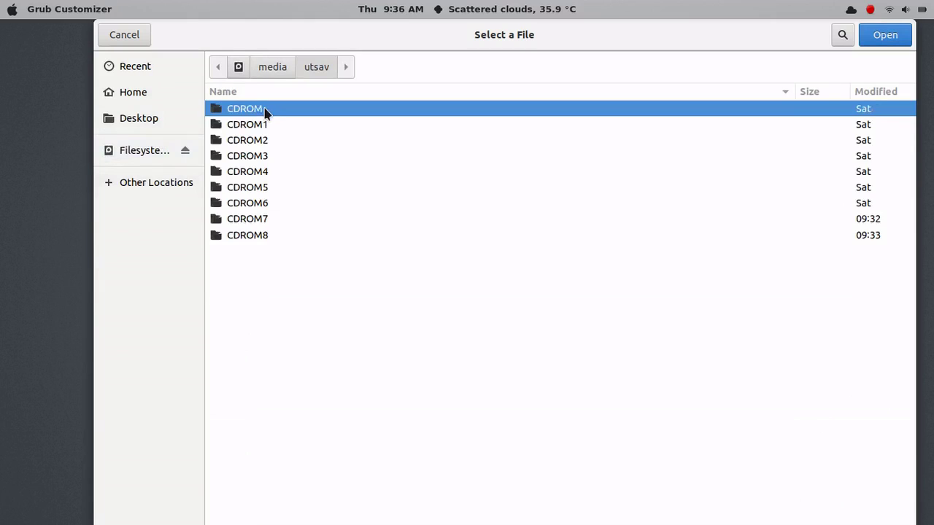
Look through the user's folder under home for a replacement background image and leave the file selection without choosing one
click(243, 64)
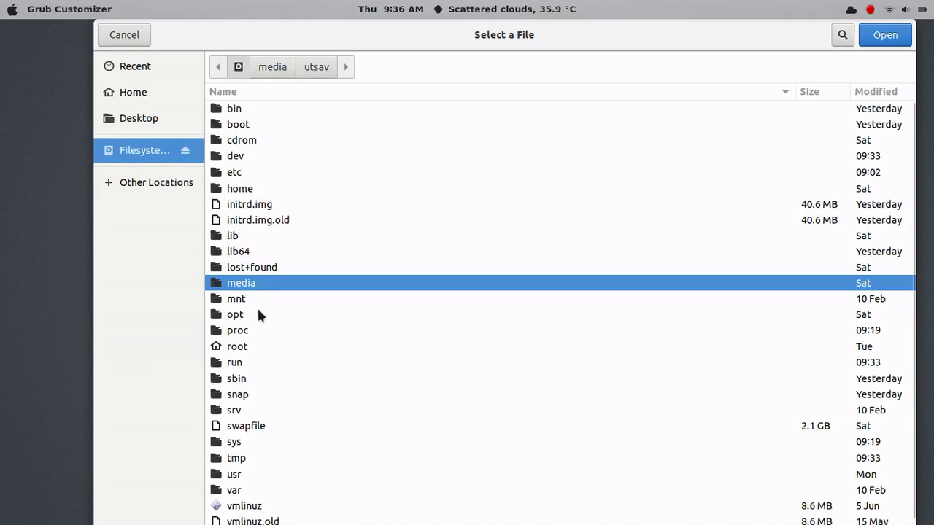
double_click(262, 188)
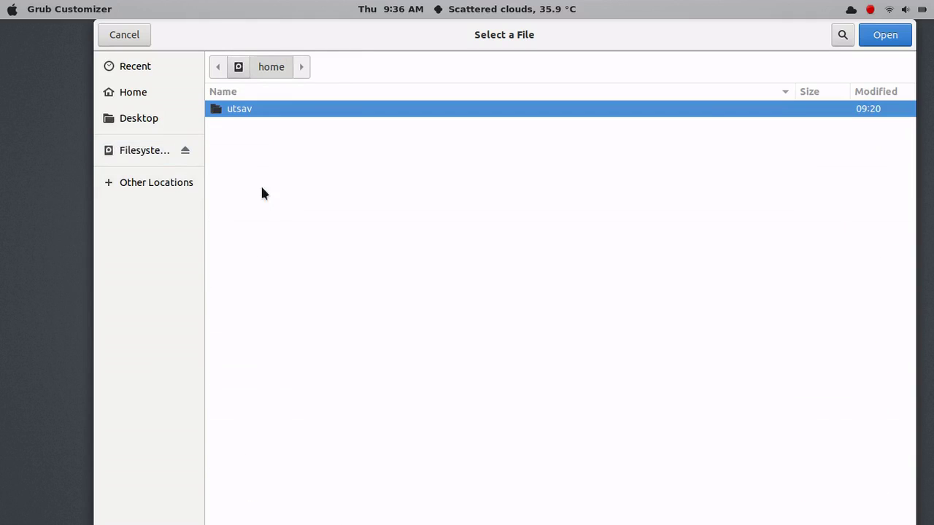
double_click(270, 111)
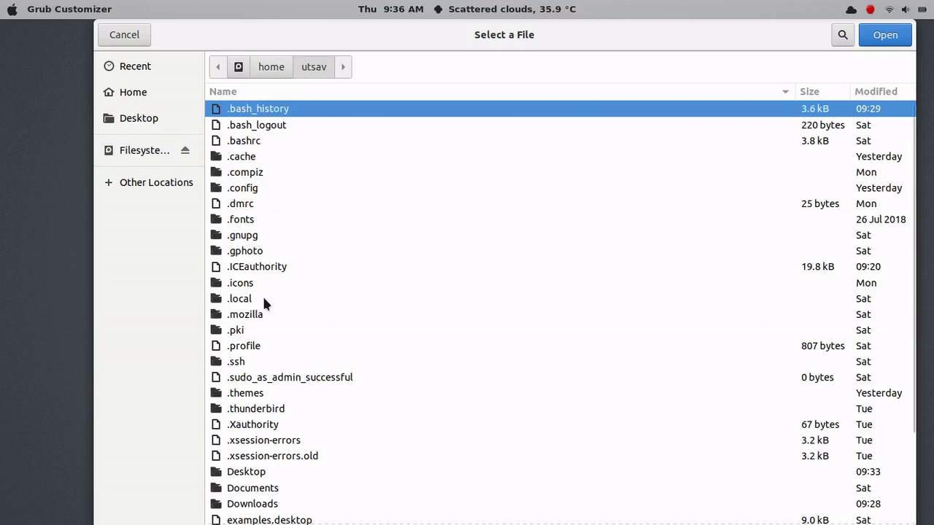
scroll(267, 305, down, 3)
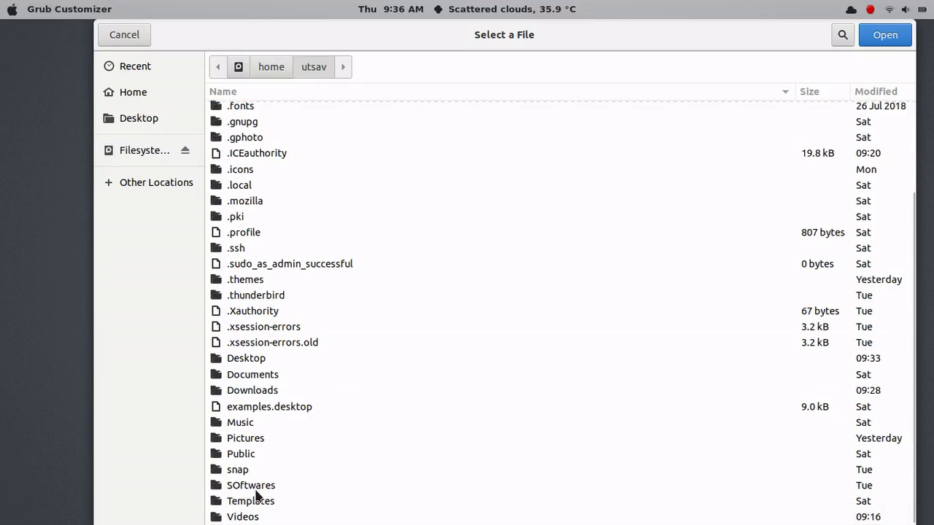
click(124, 36)
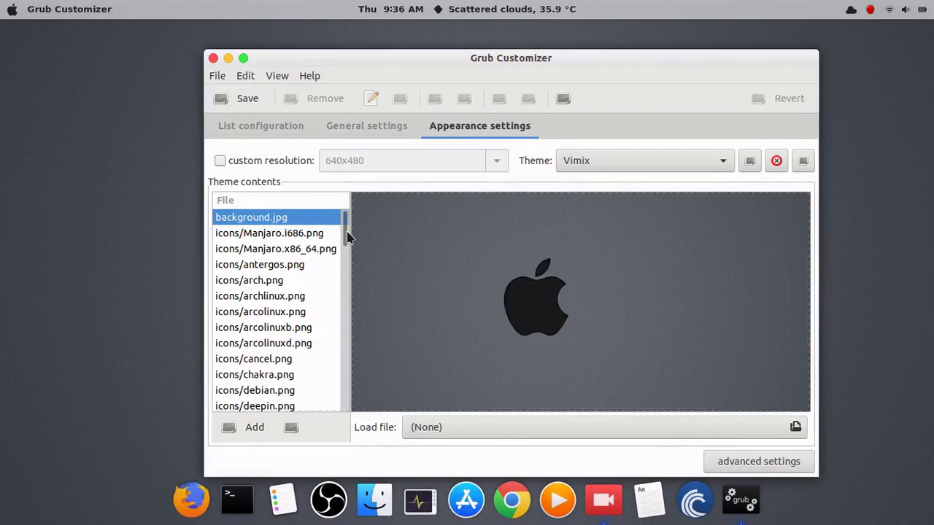
Look through the Vimix theme's image files from icons/lfs.png to terminal_box_w.png
drag(345, 238, 316, 312)
click(270, 298)
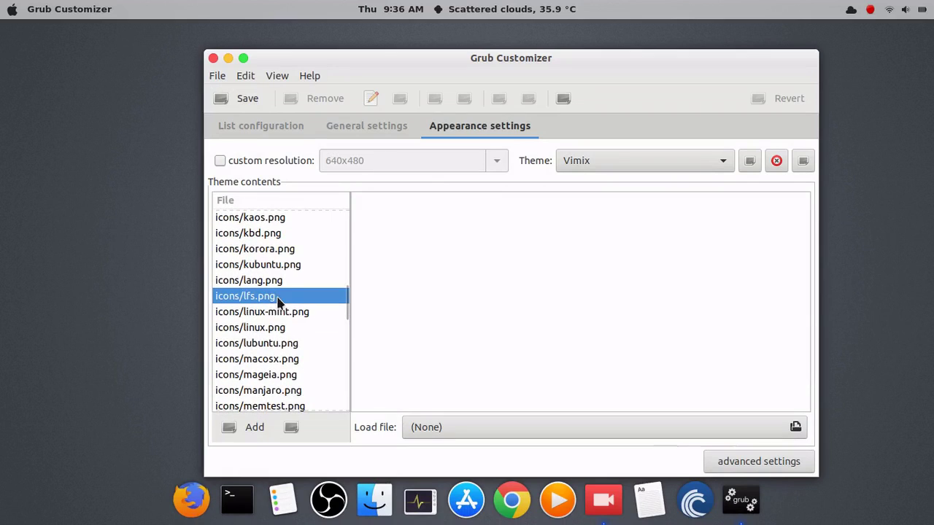
key(Down)
key(Down)
key(Down)
key(Down)
key(Down)
key(Down)
key(Down)
key(Down)
key(Down)
key(Down)
key(Down)
key(Down)
key(Down)
key(Down)
key(Down)
key(Down)
key(Down)
key(Down)
key(Down)
key(Down)
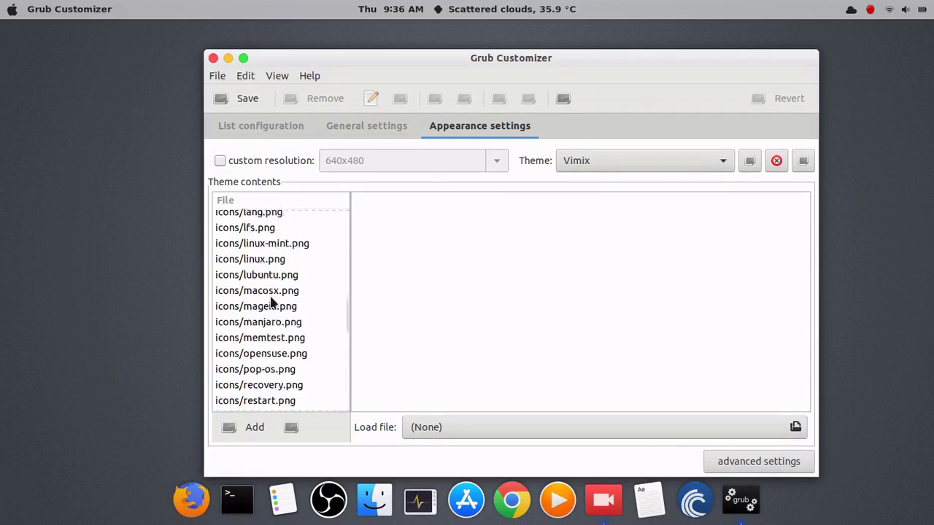
key(Down)
key(Down)
key(Down)
key(Down)
key(Down)
key(Down)
key(Down)
key(Down)
key(Down)
key(Down)
key(Down)
key(Down)
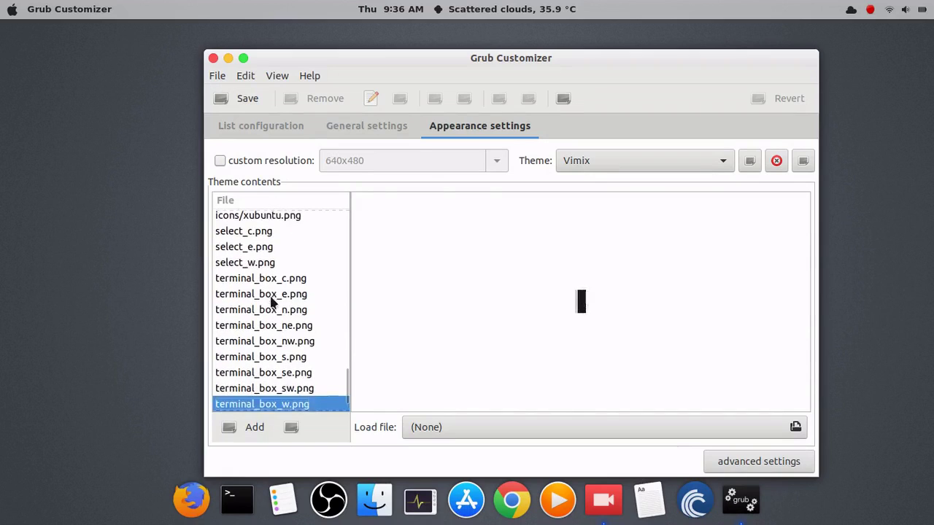
Go back through the theme files from terminal_box_w.png to the icons around icons/steamos.png
key(Up)
key(Up)
key(Up)
key(Up)
key(Up)
key(Up)
key(Up)
key(Up)
key(Up)
key(Up)
key(Up)
key(Up)
key(Up)
key(Up)
key(Up)
key(Up)
key(Up)
key(Up)
key(Up)
key(Up)
key(Up)
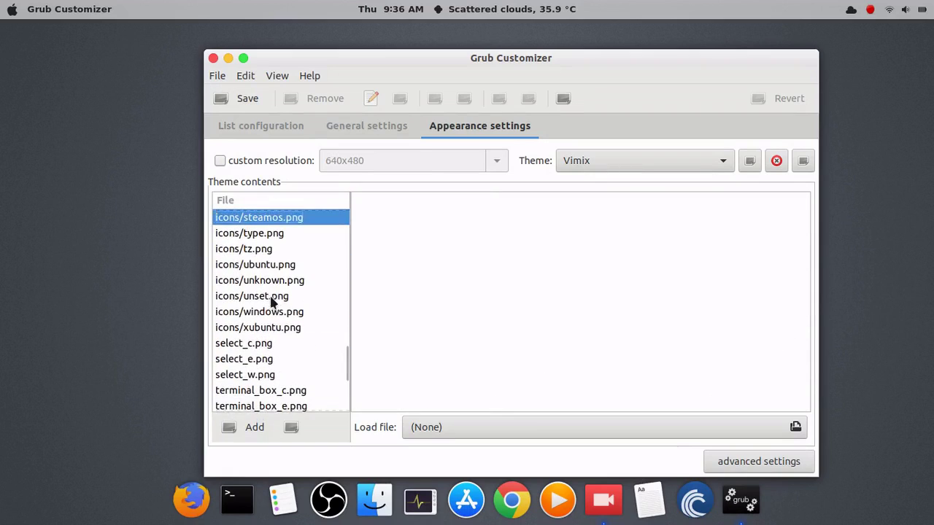
key(Up)
Preview icons/ubuntu.png and examine the different parts of its image
key(Down)
key(Down)
key(Down)
key(Down)
key(Down)
key(Down)
key(Down)
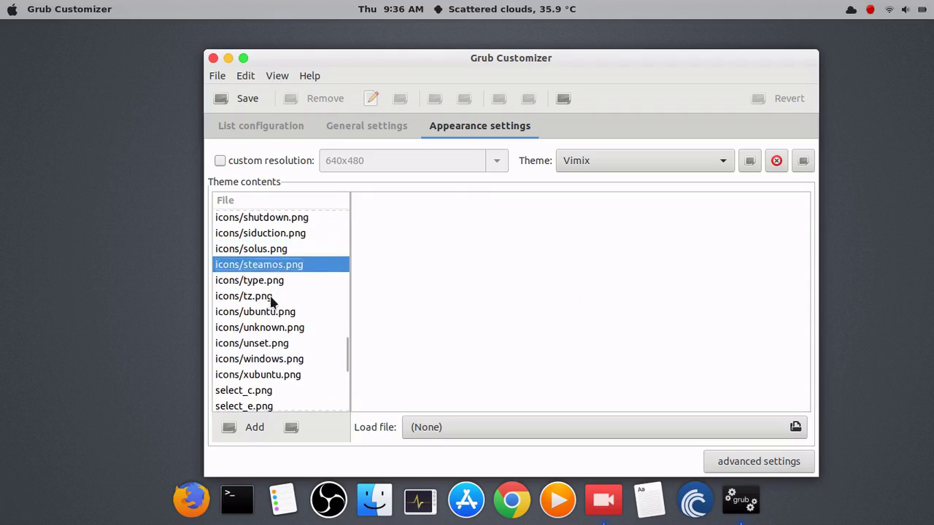
key(Up)
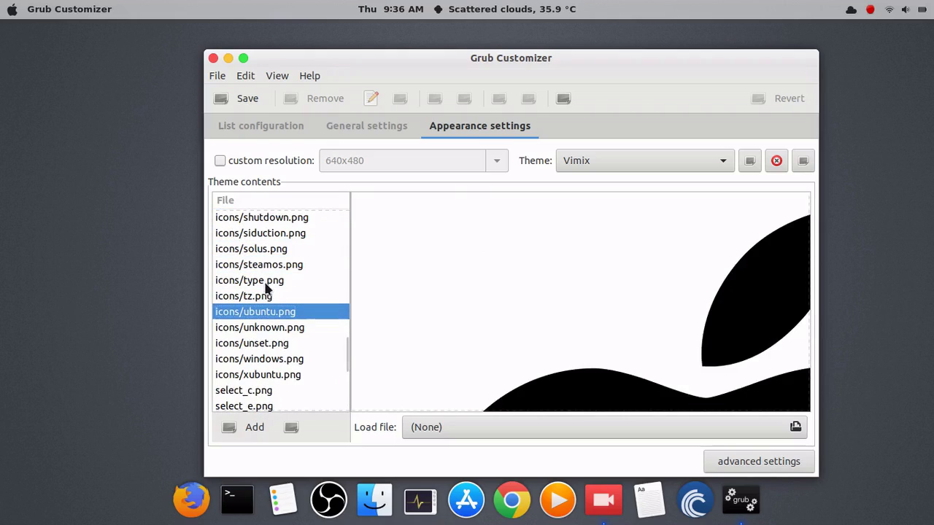
drag(454, 409, 769, 276)
drag(809, 236, 817, 294)
Select icons/windows.png in the theme contents, show the file selection for replacing it, and leave without choosing a file
click(270, 265)
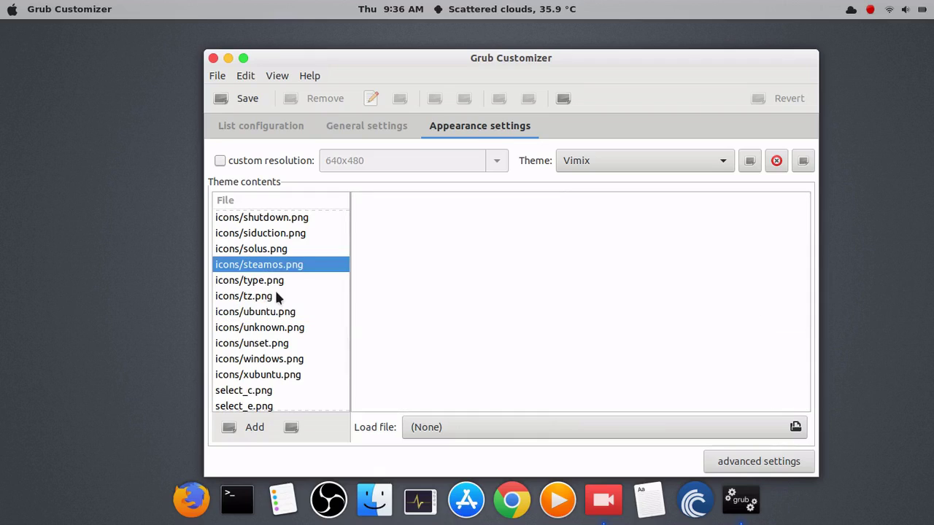
key(Down)
key(Down)
key(Down)
key(Down)
key(Down)
key(Down)
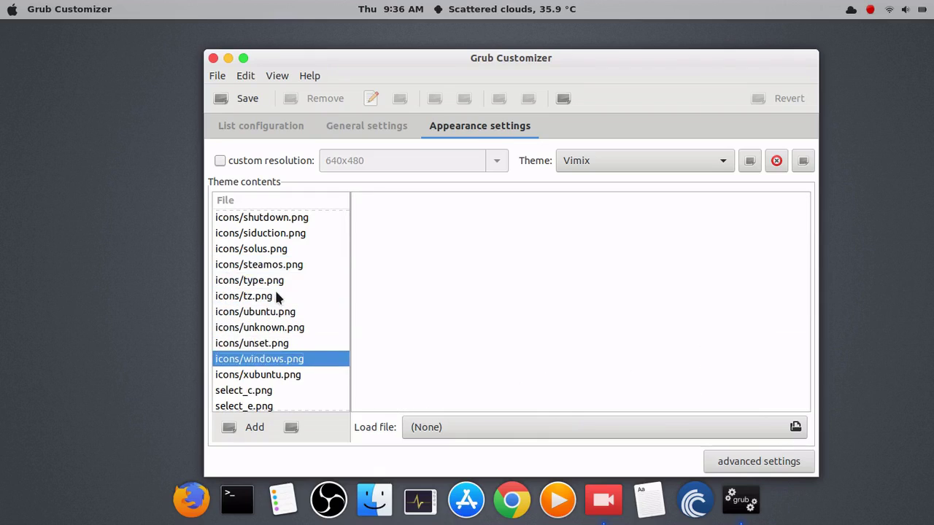
click(633, 422)
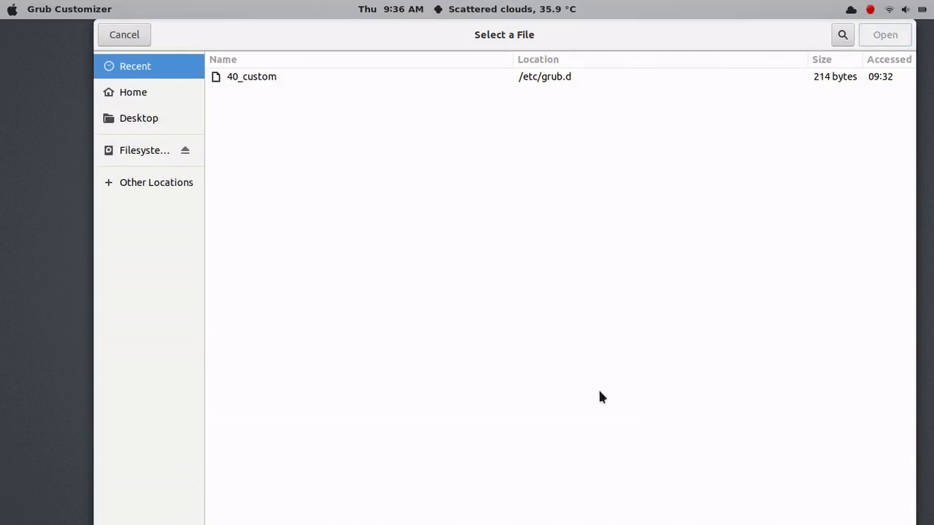
click(143, 37)
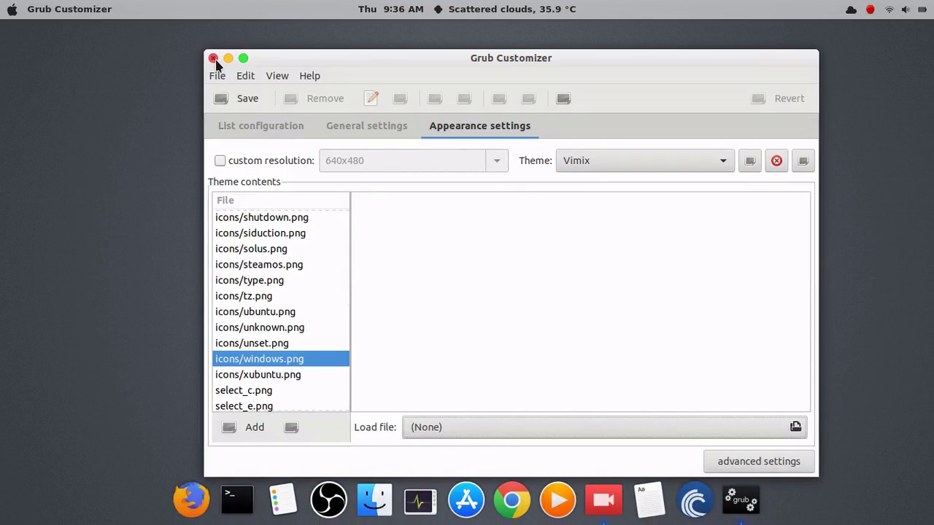
Close Grub Customizer and return to the empty desktop
click(213, 58)
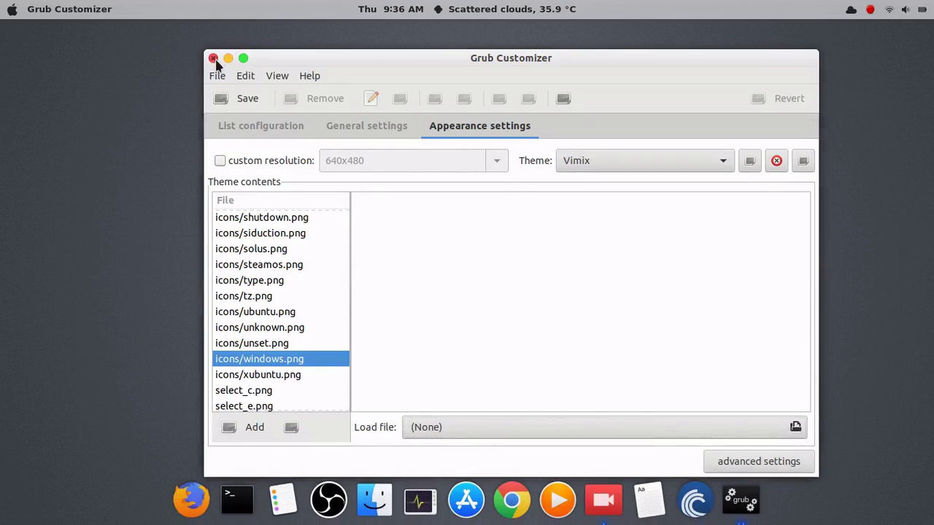
click(388, 294)
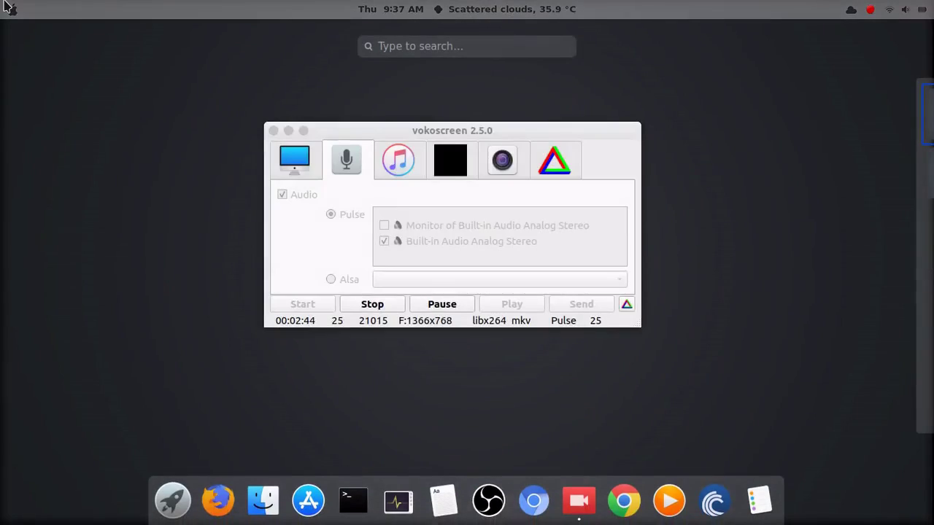
click(6, 4)
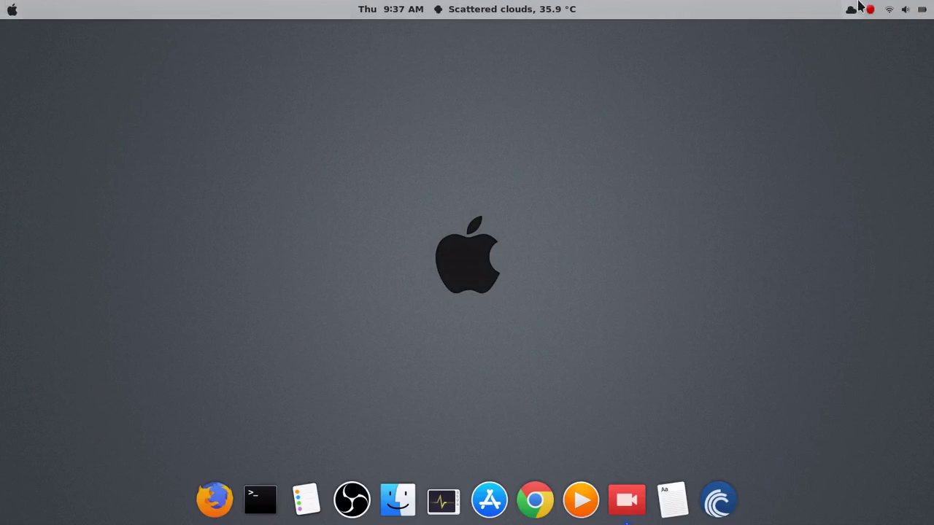